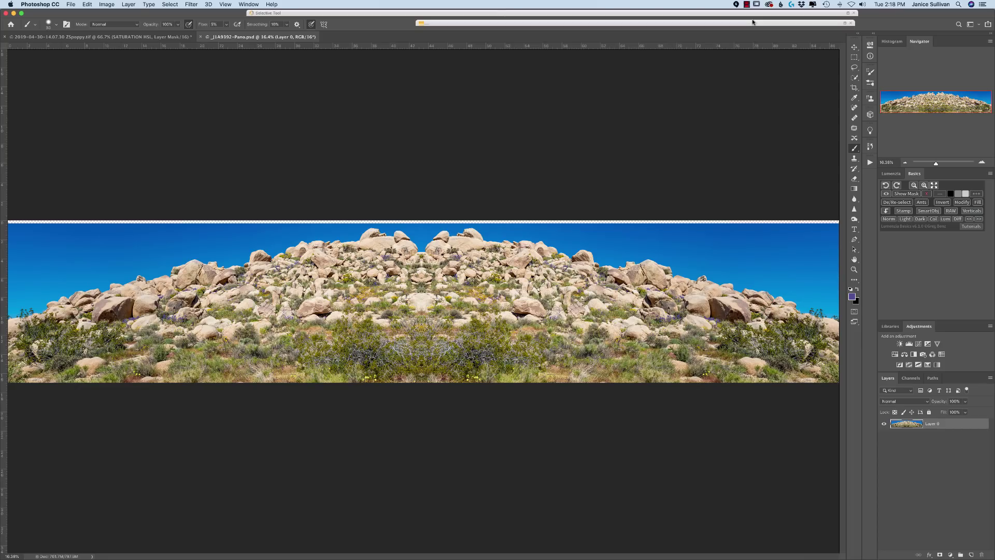
Duplicate the panorama's Layer 0 with Cmd+J, then fit the panorama back on screen.
{"action": "left_click", "coordinate": [156, 37]}
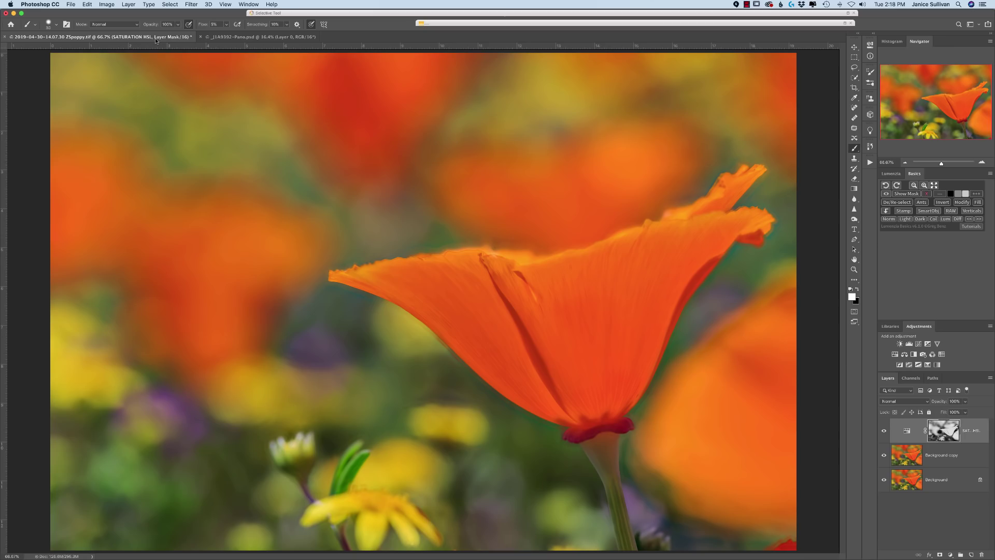
{"action": "left_click", "coordinate": [224, 38]}
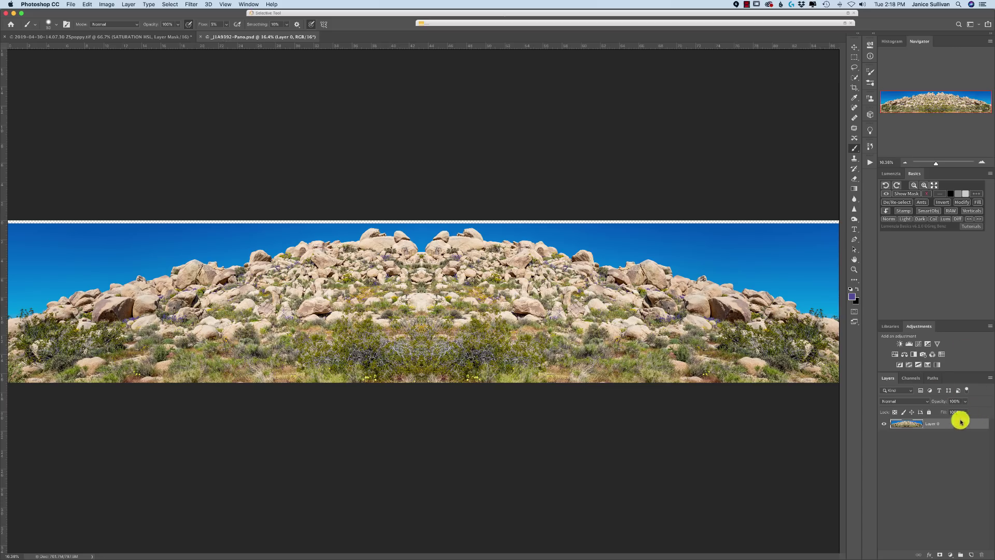
{"action": "left_click", "coordinate": [961, 423]}
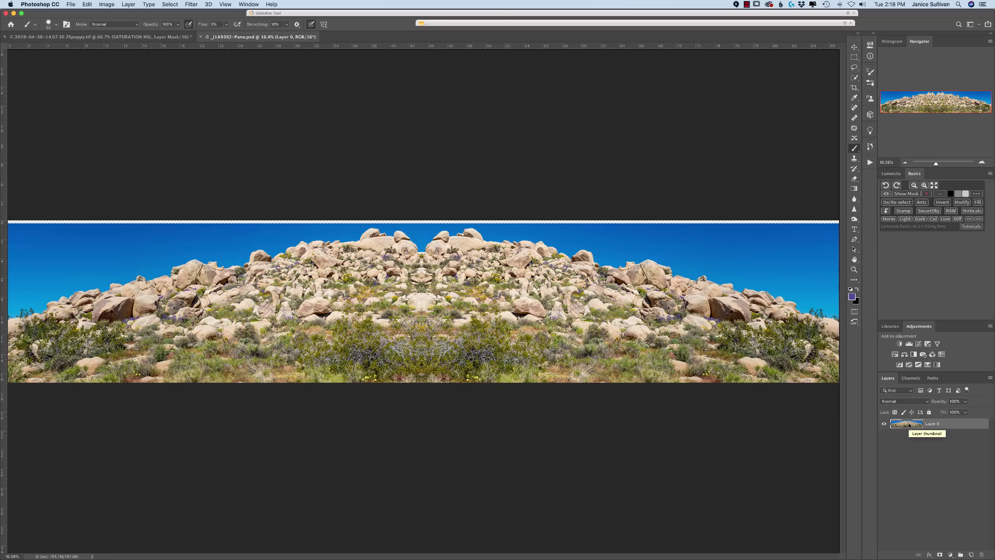
{"action": "key", "text": "super+j"}
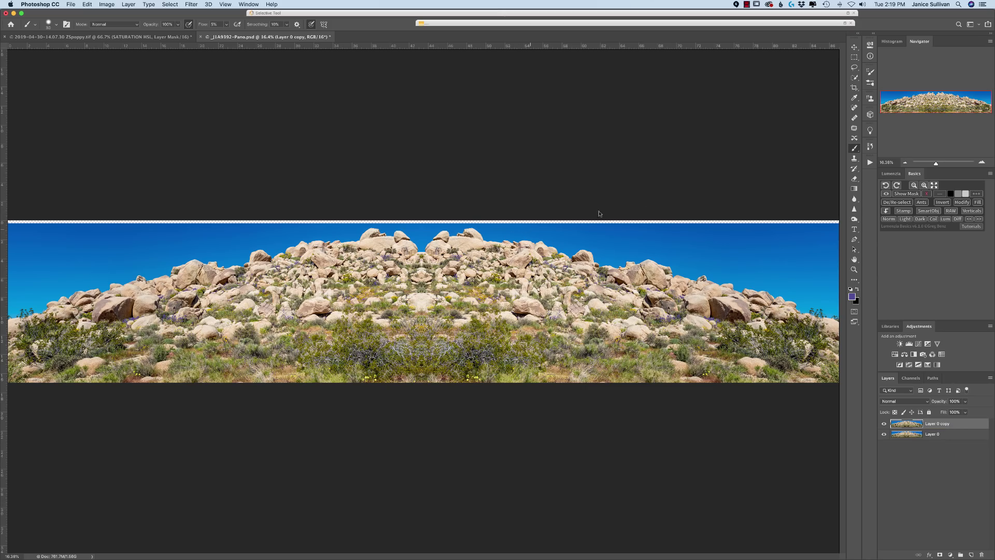
{"action": "scroll", "coordinate": [447, 117], "scroll_direction": "up", "scroll_amount": 5}
{"action": "scroll", "coordinate": [447, 116], "scroll_direction": "up", "scroll_amount": 3}
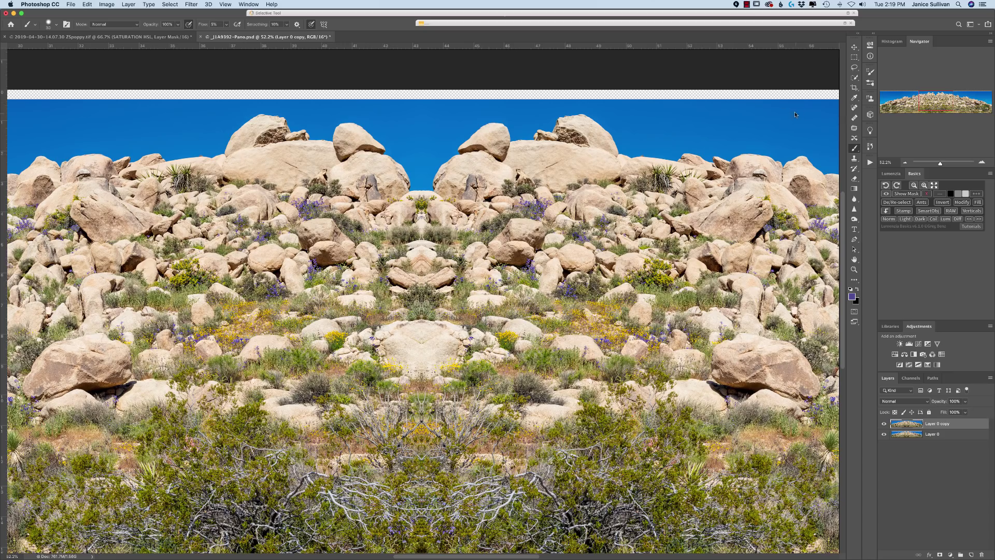
{"action": "key", "text": "super+0"}
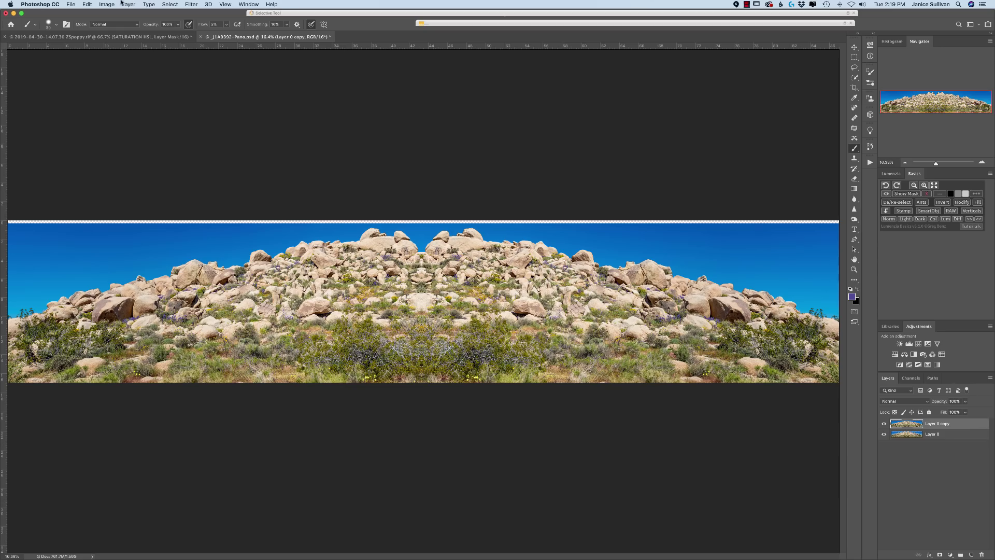
In Canvas Size, try several anchor positions before settling on bottom centre.
{"action": "left_click", "coordinate": [107, 4]}
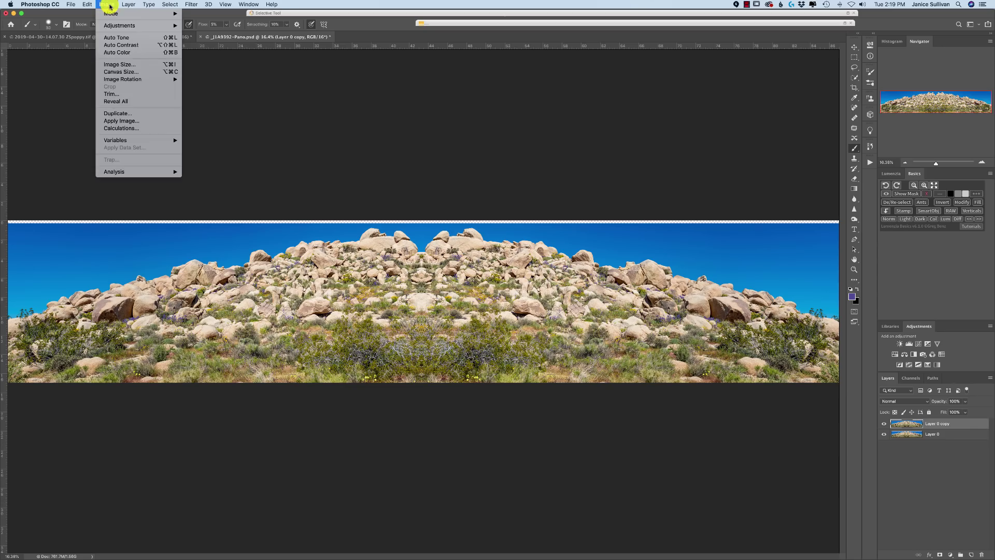
{"action": "left_click", "coordinate": [140, 73]}
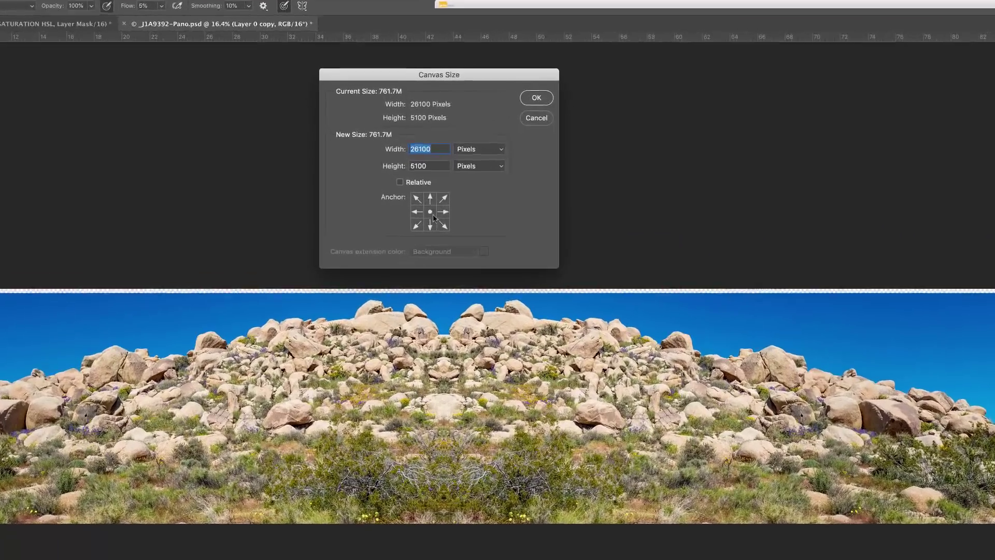
{"action": "left_click", "coordinate": [420, 198]}
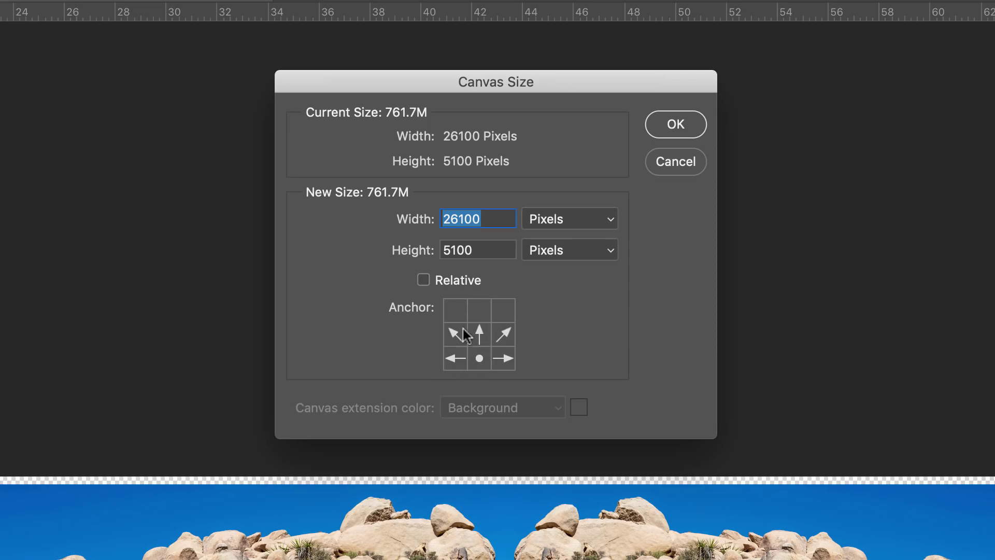
{"action": "left_click", "coordinate": [458, 342]}
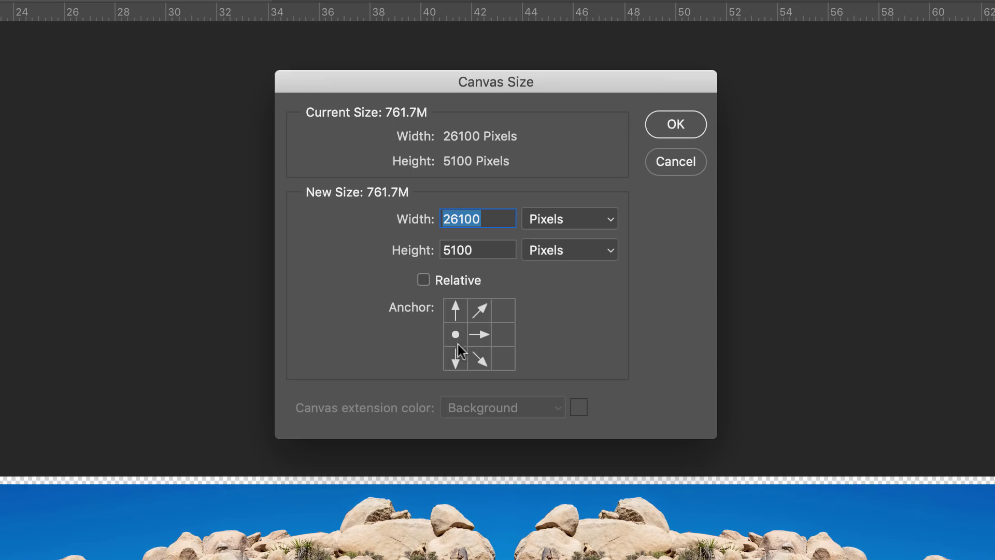
{"action": "left_click", "coordinate": [479, 311]}
{"action": "left_click", "coordinate": [505, 311]}
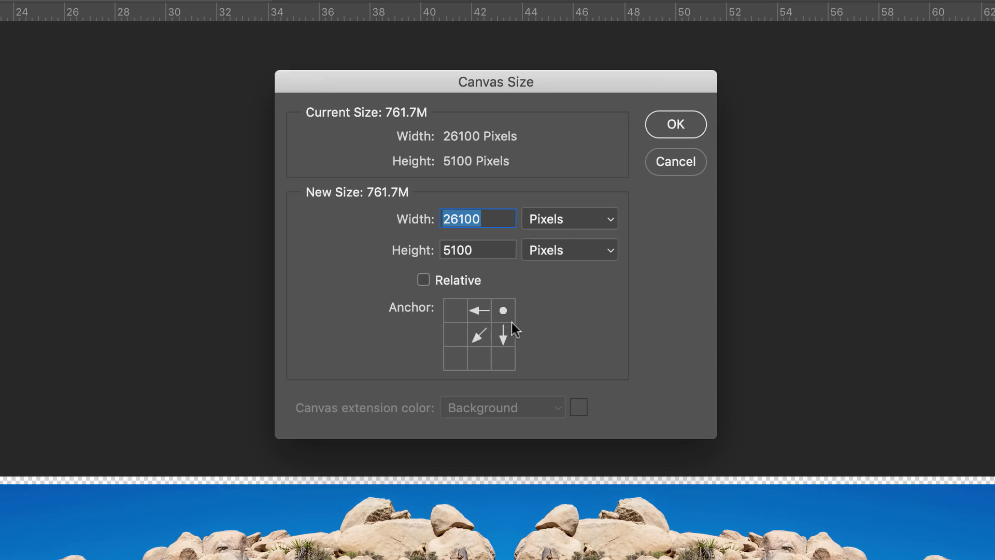
{"action": "left_click", "coordinate": [503, 357]}
{"action": "left_click", "coordinate": [480, 361]}
{"action": "left_click", "coordinate": [456, 361]}
{"action": "left_click", "coordinate": [455, 314]}
{"action": "left_click", "coordinate": [486, 309]}
{"action": "left_click", "coordinate": [506, 311]}
{"action": "left_click", "coordinate": [479, 358]}
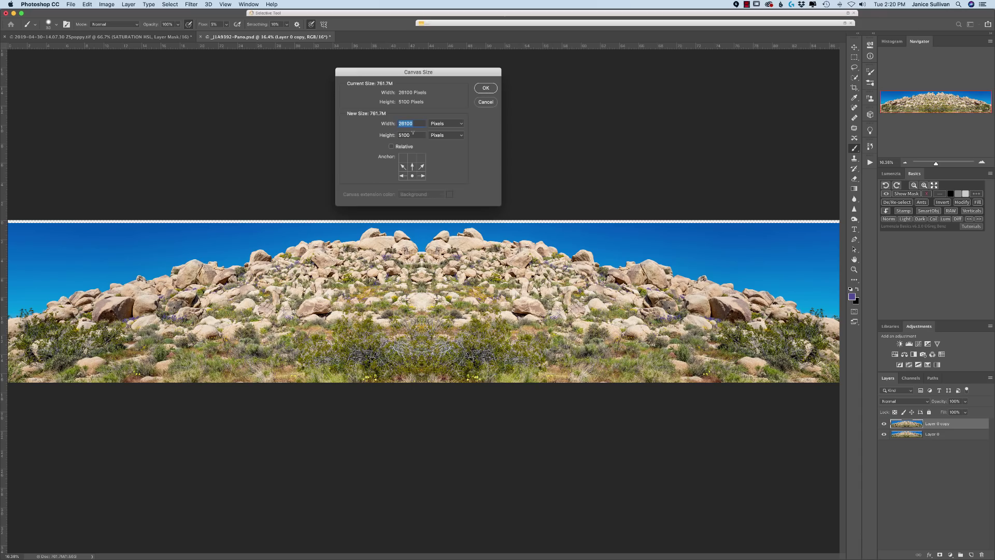
Set the canvas height to 5120 pixels, confirm, and reset colours to default.
{"action": "left_click_drag", "start_coordinate": [413, 135], "coordinate": [395, 135]}
{"action": "type", "text": "512"}
{"action": "type", "text": "0"}
{"action": "key", "text": "Return"}
{"action": "key", "text": "d"}
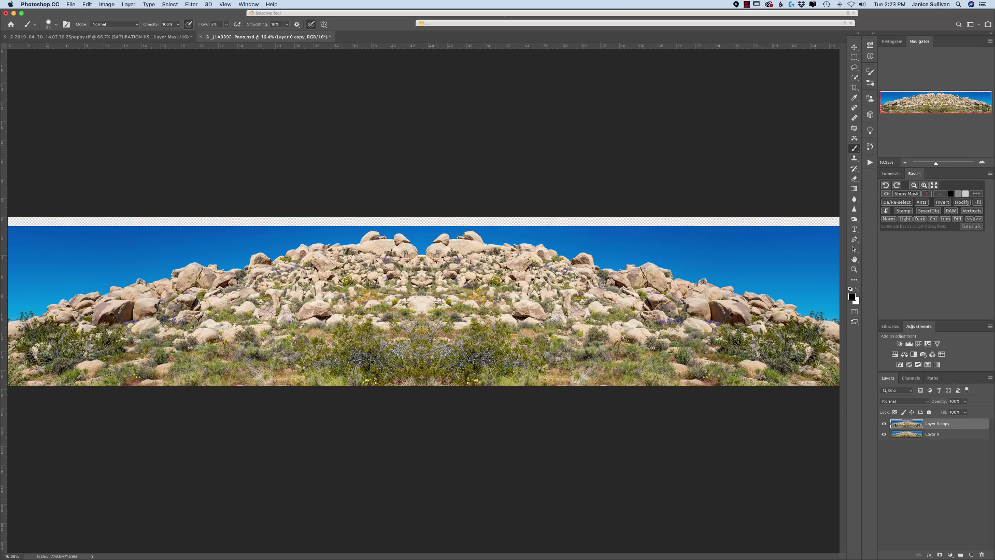
Zoom to inspect the transparent strip above the sky and switch to the path selection tool.
{"action": "scroll", "coordinate": [423, 301], "scroll_direction": "down", "scroll_amount": 3}
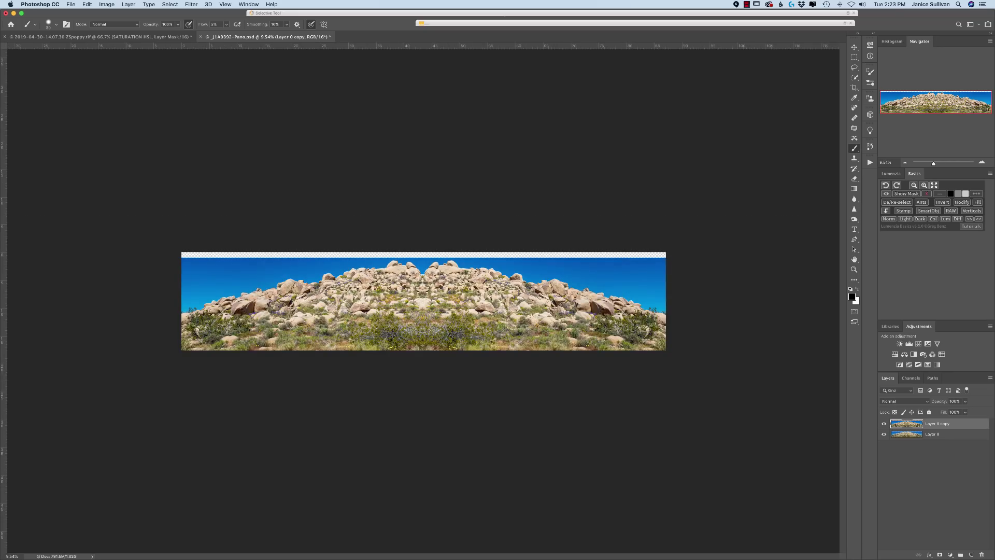
{"action": "scroll", "coordinate": [424, 301], "scroll_direction": "up", "scroll_amount": 2}
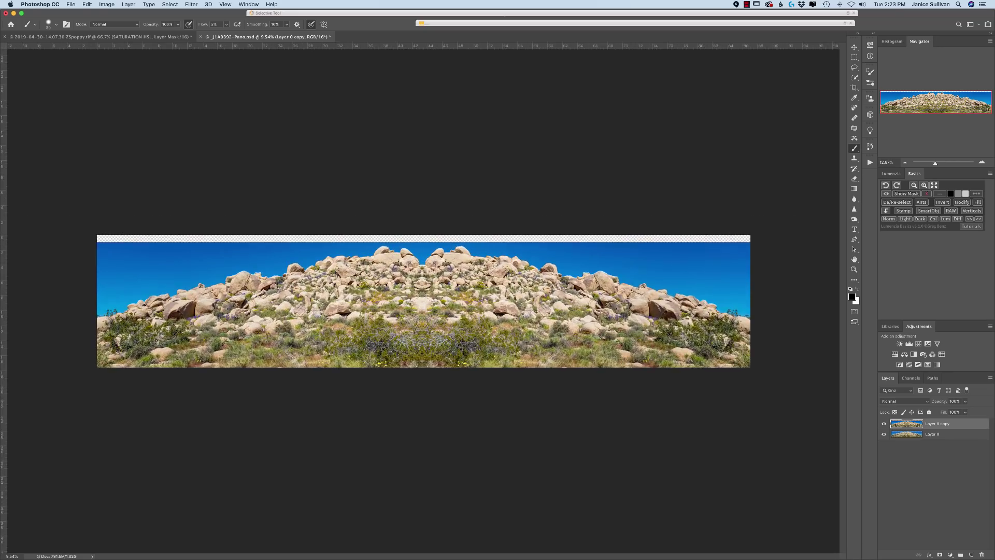
{"action": "scroll", "coordinate": [423, 301], "scroll_direction": "up", "scroll_amount": 1}
{"action": "key", "text": "a"}
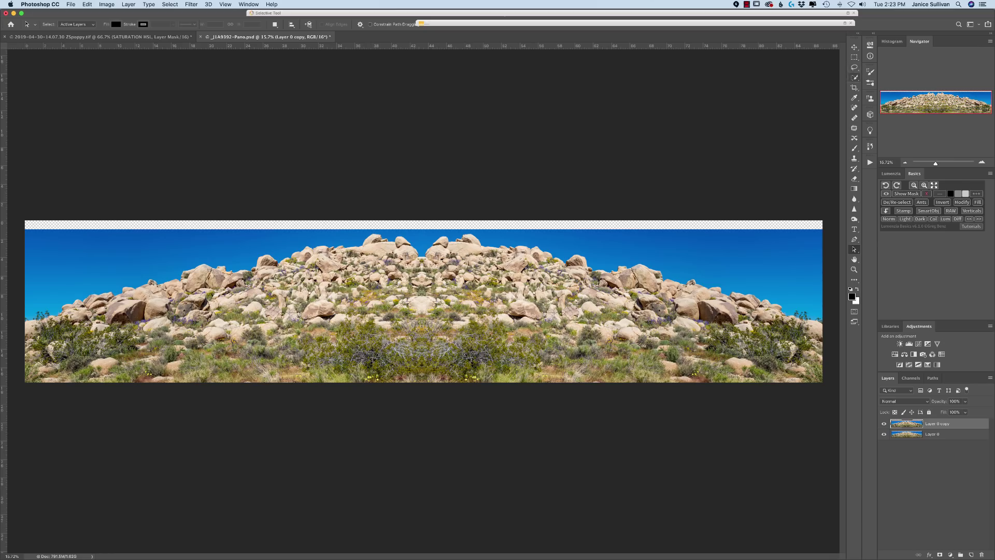
Swap the Quick Selection tool for the Magic Wand tool.
{"action": "right_click", "coordinate": [854, 77]}
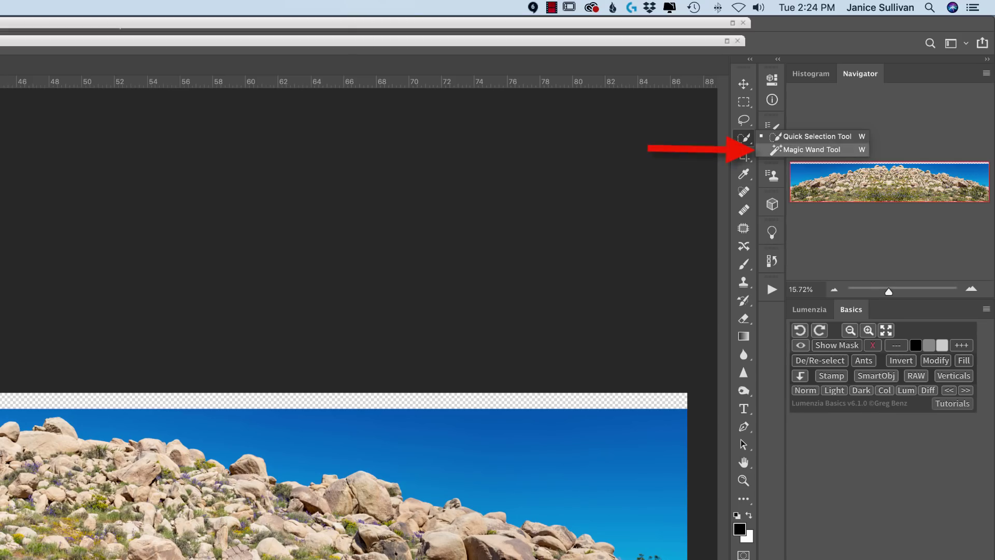
{"action": "left_click", "coordinate": [812, 149]}
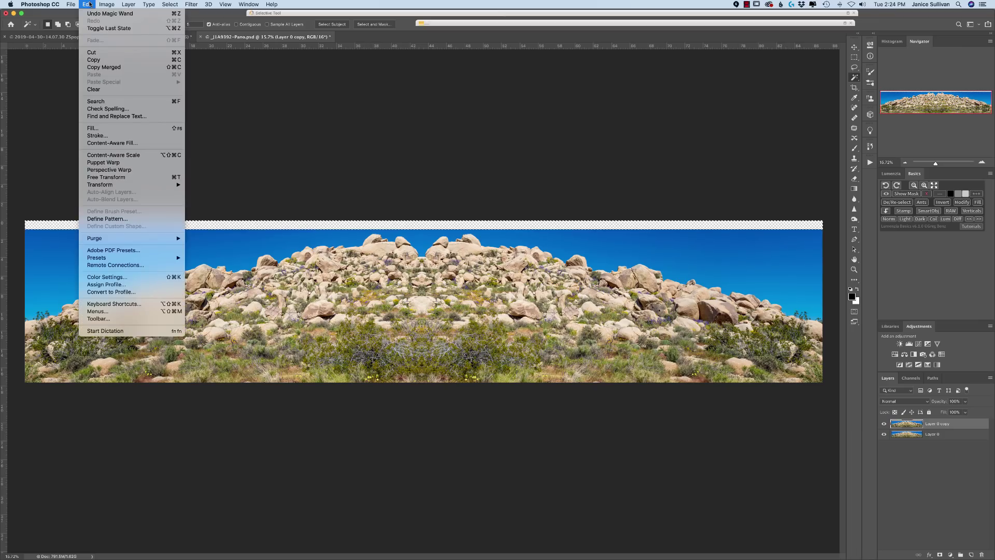
Fill the selected top strip using Content-Aware contents.
{"action": "left_click", "coordinate": [100, 130]}
{"action": "left_click", "coordinate": [410, 97]}
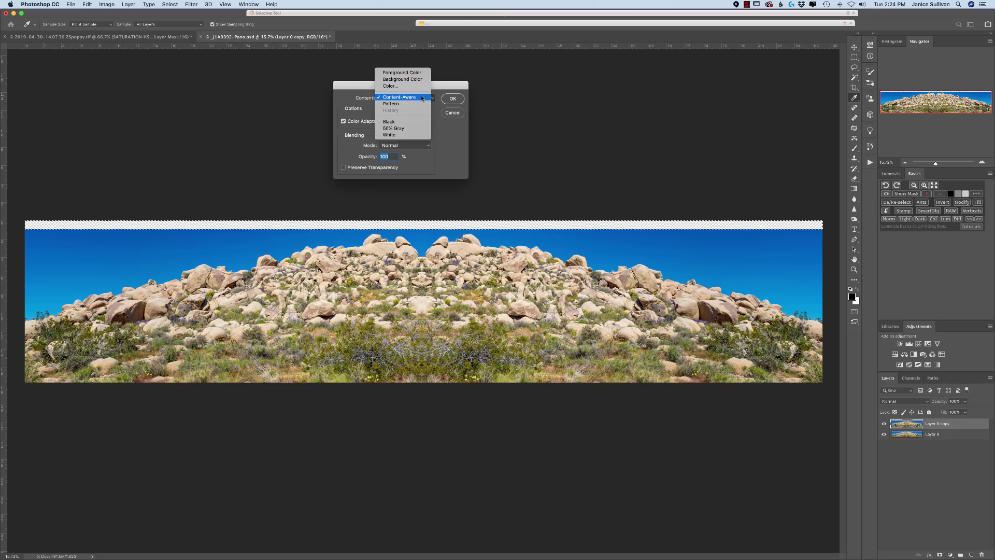
{"action": "left_click", "coordinate": [422, 99]}
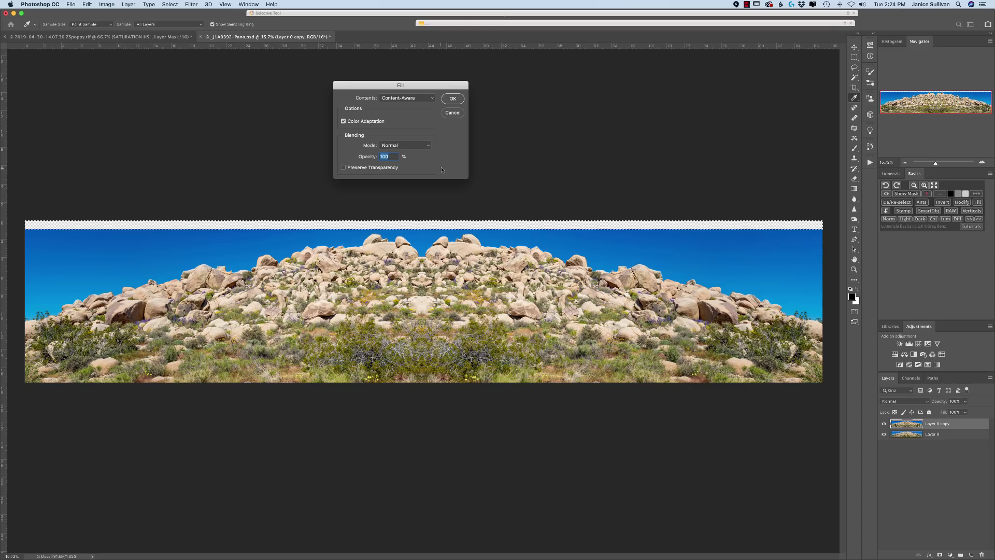
{"action": "left_click", "coordinate": [452, 98]}
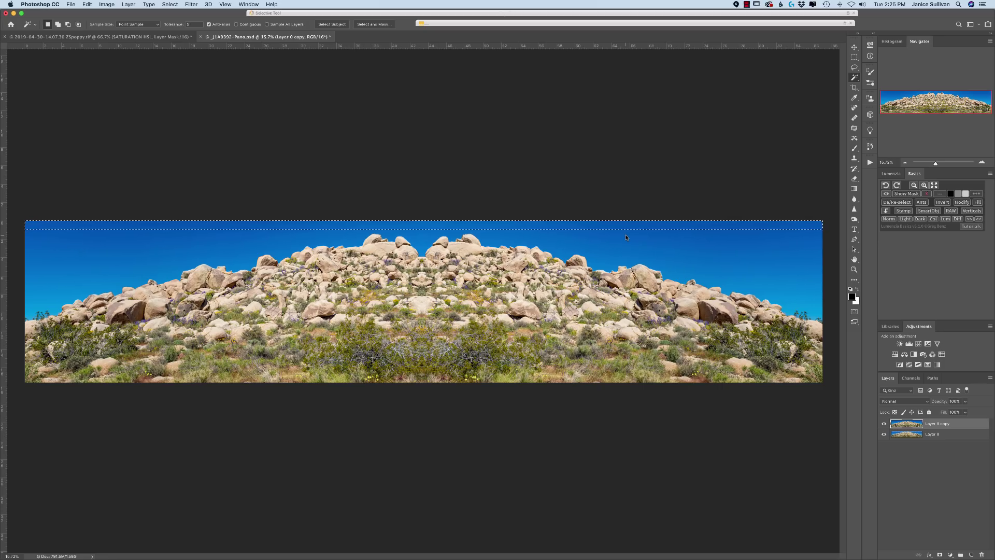
Deselect, then toggle the Layer 0 copy's visibility off and on to compare with the original.
{"action": "key", "text": "super+d"}
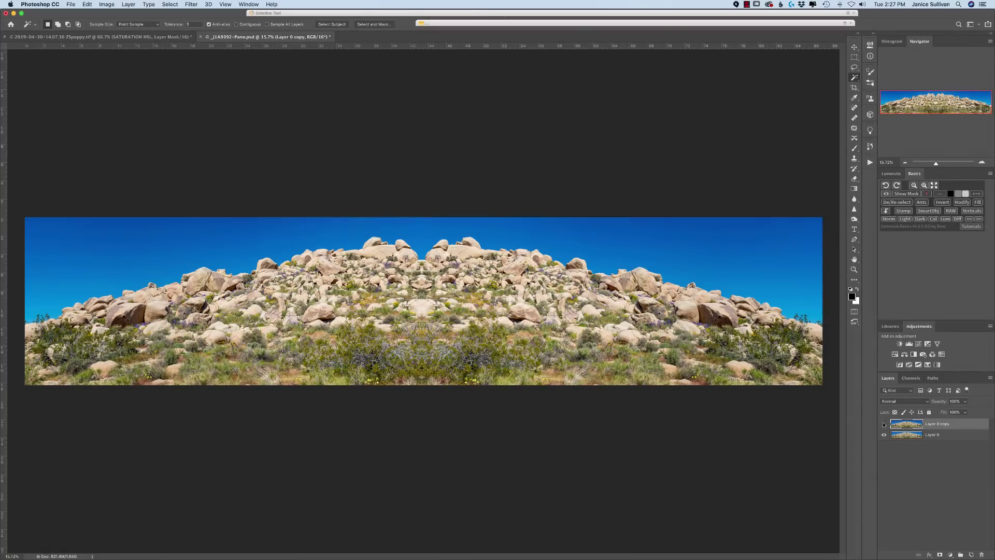
{"action": "left_click", "coordinate": [885, 424]}
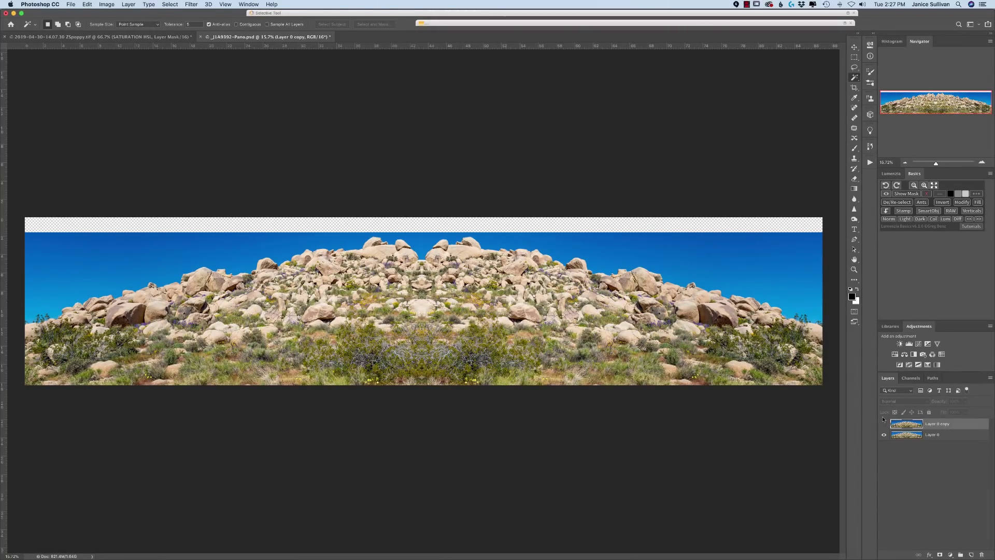
{"action": "left_click", "coordinate": [884, 424]}
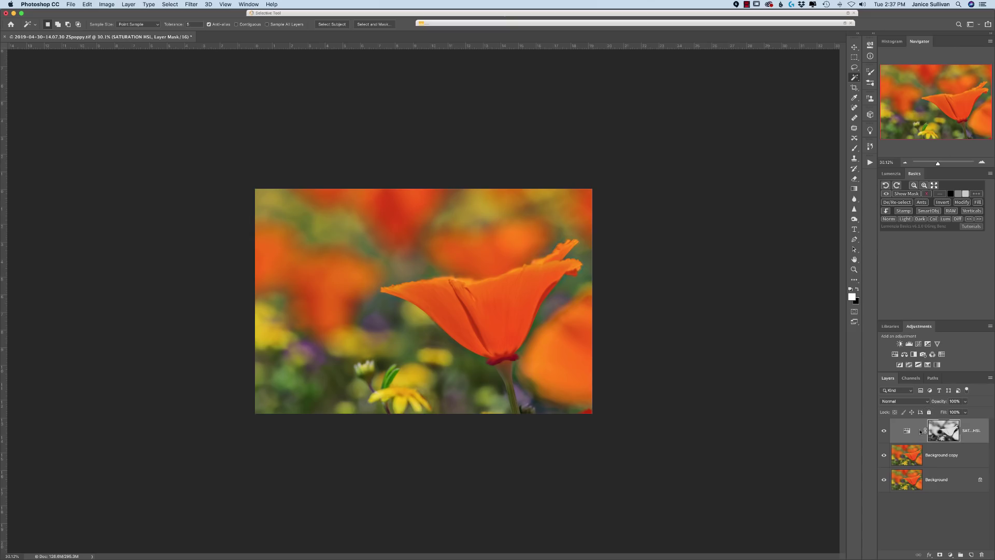
{"action": "key", "text": "alt+bracketleft"}
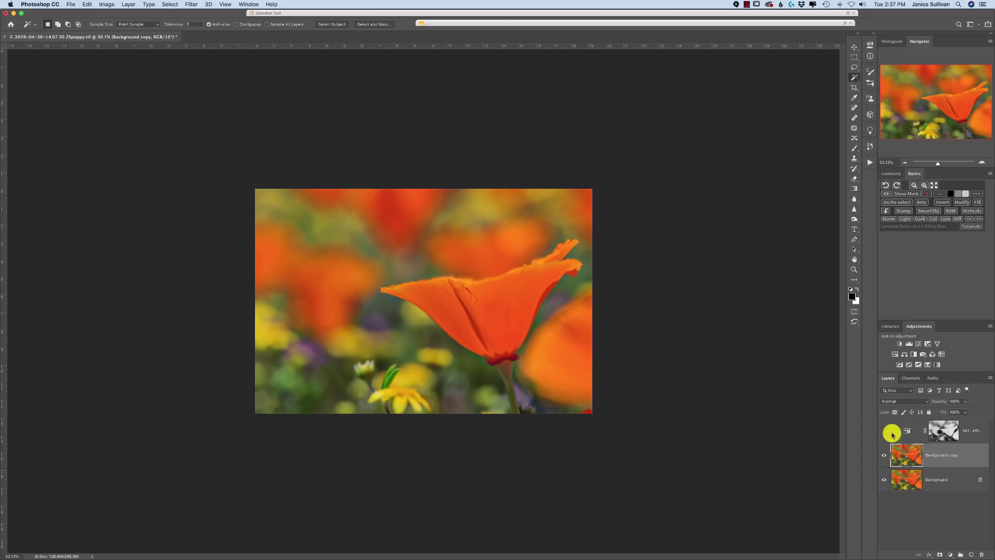
{"action": "left_click", "coordinate": [990, 378]}
{"action": "left_click", "coordinate": [990, 380]}
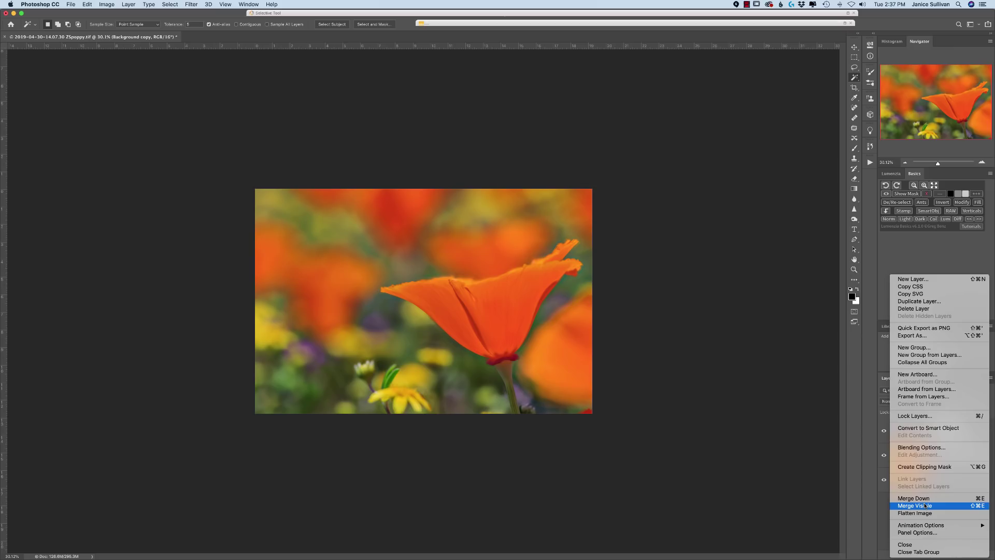
{"action": "left_click", "coordinate": [925, 506]}
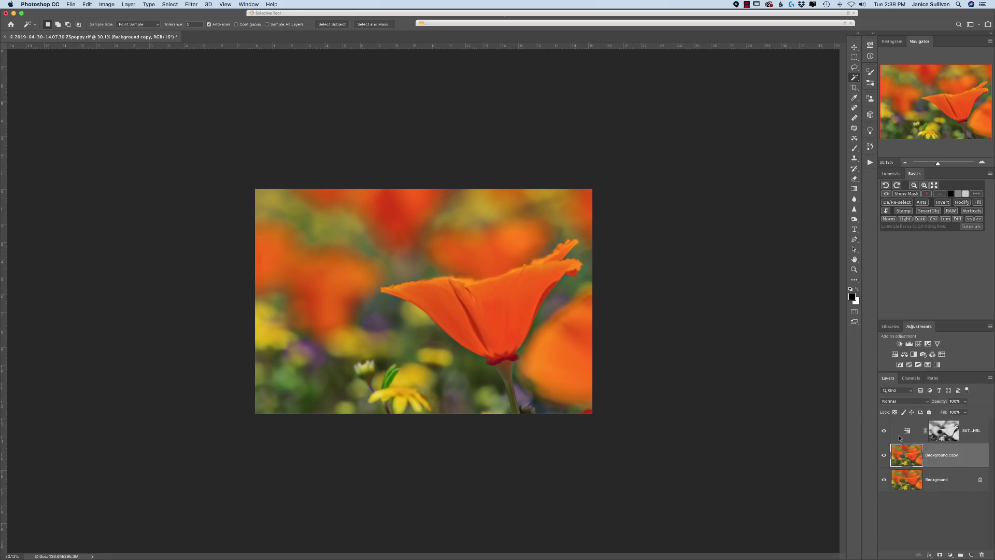
From the top saturation layer, stamp all visible layers into a new Layer 1 with Merge Visible.
{"action": "left_click", "coordinate": [908, 433]}
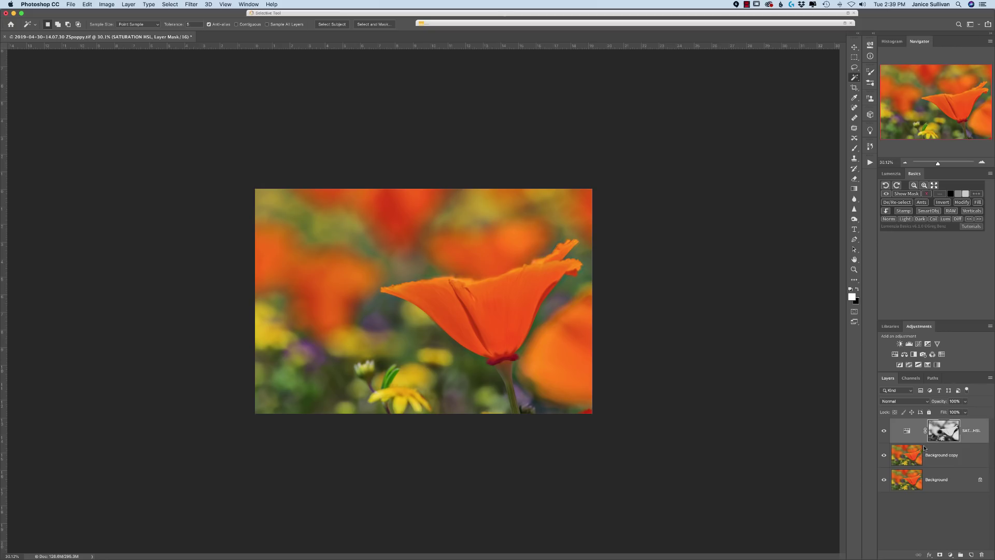
{"action": "left_click", "coordinate": [969, 374]}
{"action": "left_click", "coordinate": [989, 378]}
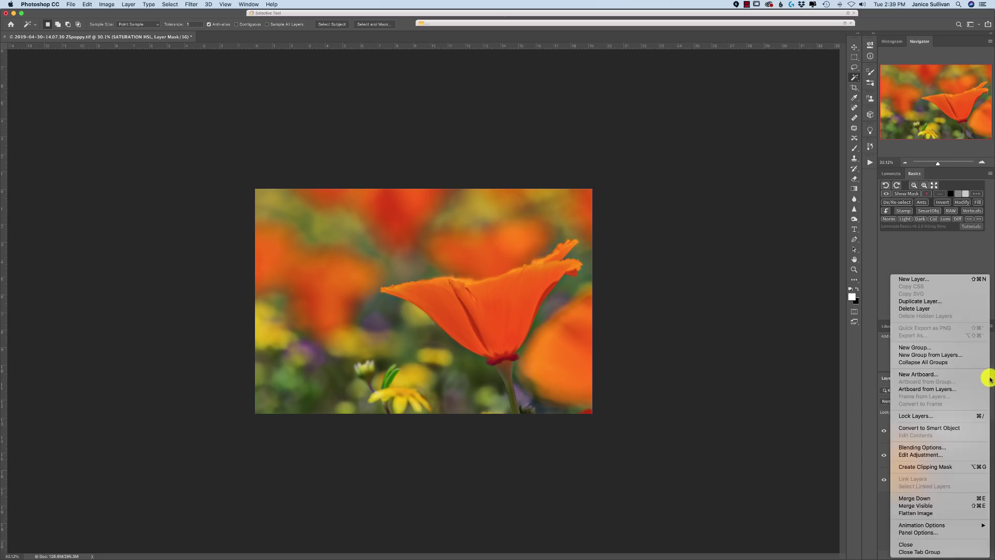
{"action": "left_click", "coordinate": [916, 506], "text": "alt"}
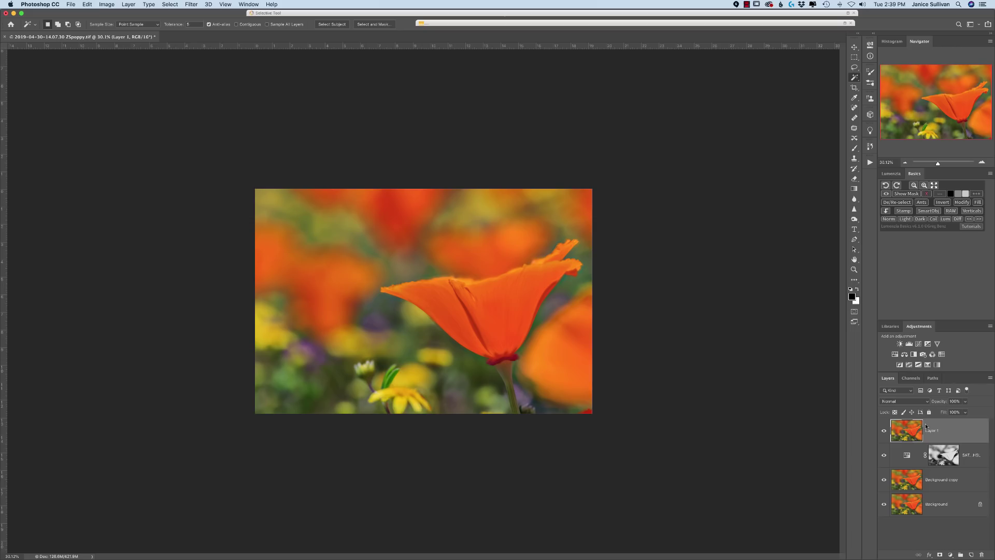
{"action": "left_click", "coordinate": [106, 5]}
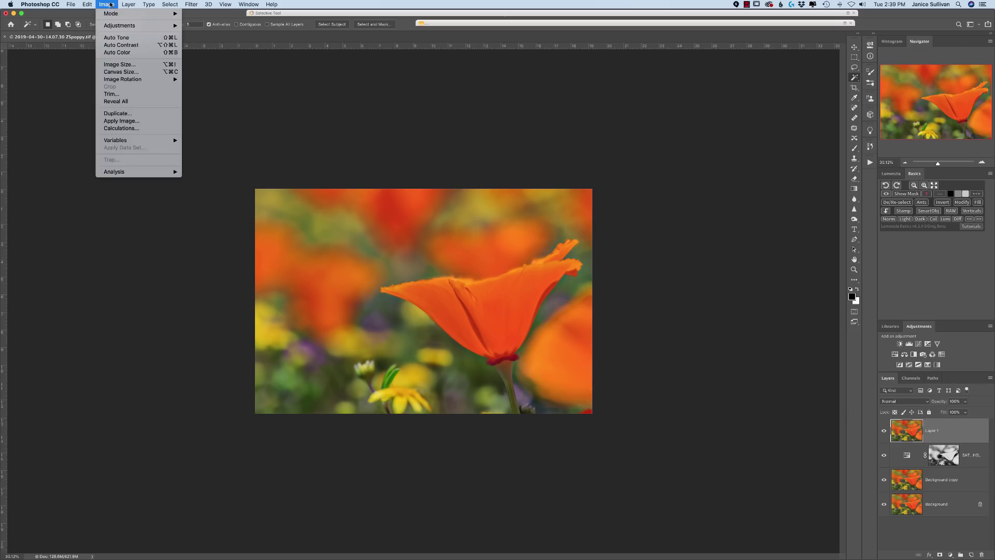
{"action": "left_click", "coordinate": [131, 73]}
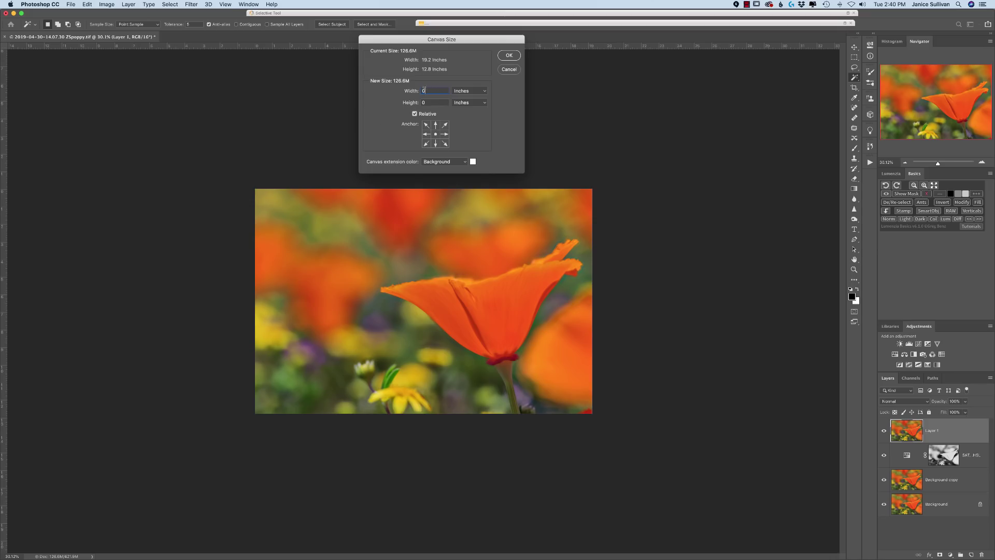
{"action": "left_click", "coordinate": [467, 91]}
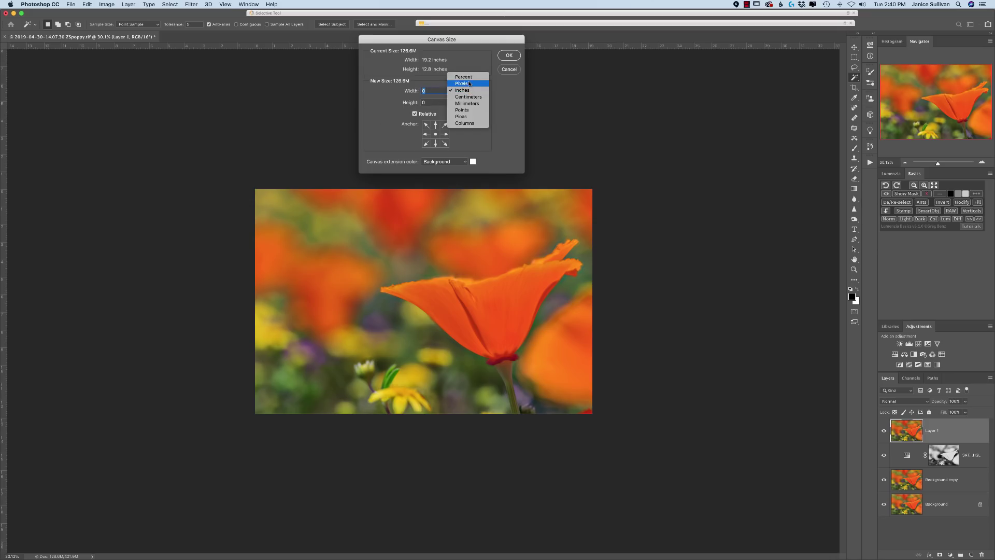
{"action": "left_click", "coordinate": [466, 84]}
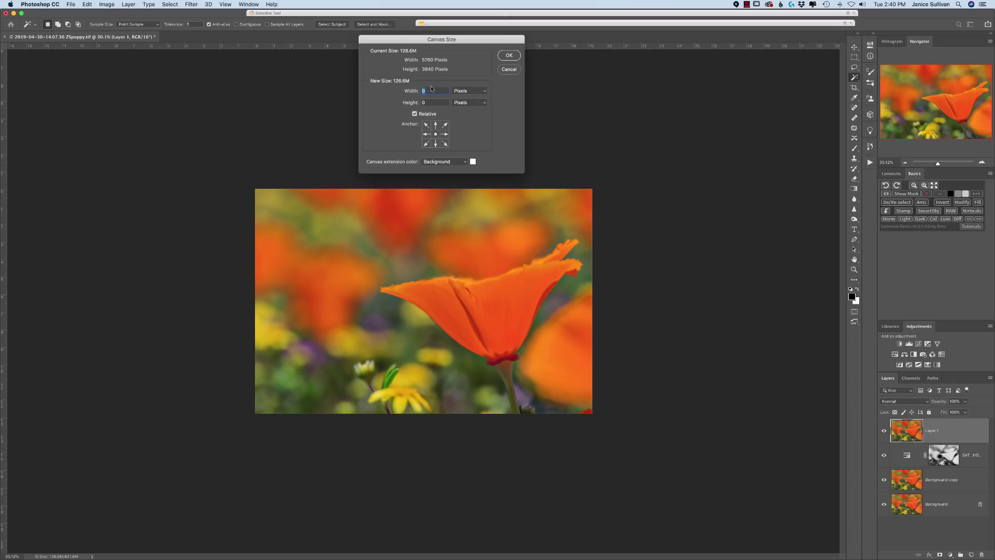
{"action": "type", "text": "300"}
{"action": "type", "text": "00"}
{"action": "key", "text": "Return"}
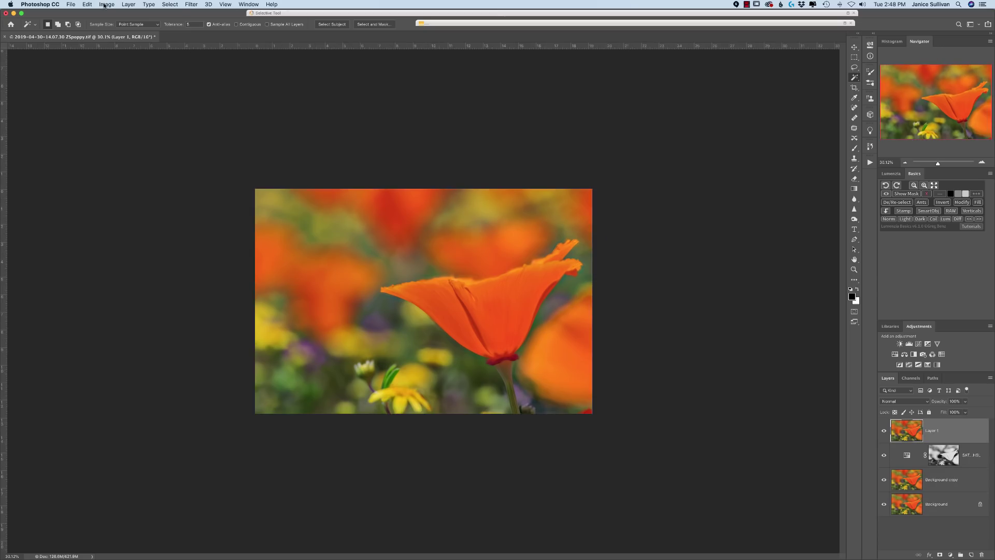
Widen the poppy canvas by a relative 200 pixels, anchored middle-left.
{"action": "left_click", "coordinate": [107, 5]}
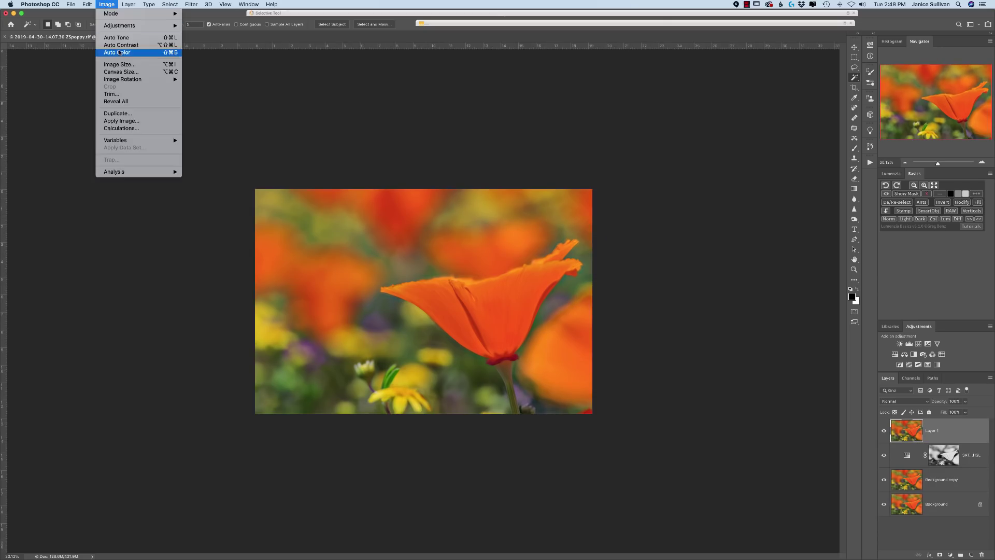
{"action": "left_click", "coordinate": [120, 71]}
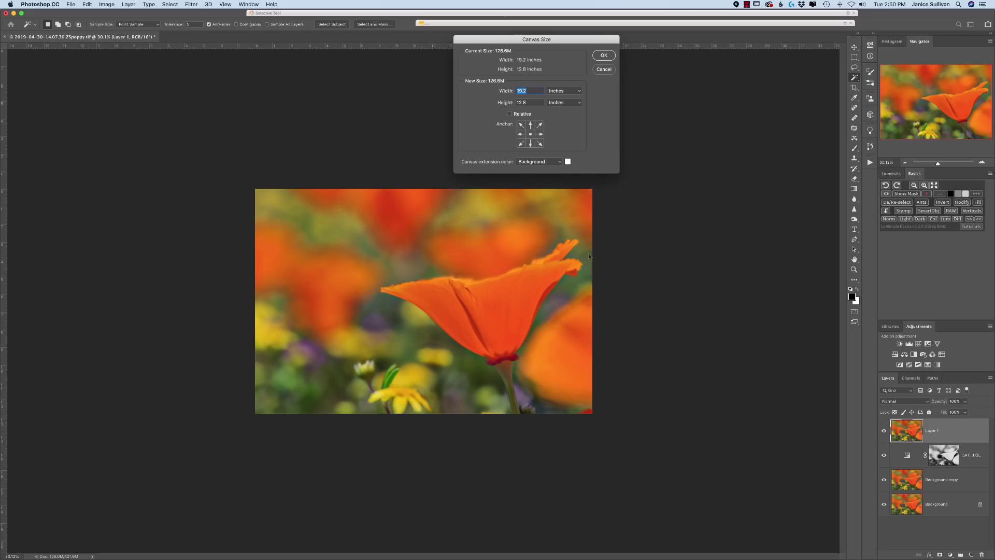
{"action": "left_click", "coordinate": [521, 135]}
{"action": "left_click", "coordinate": [561, 92]}
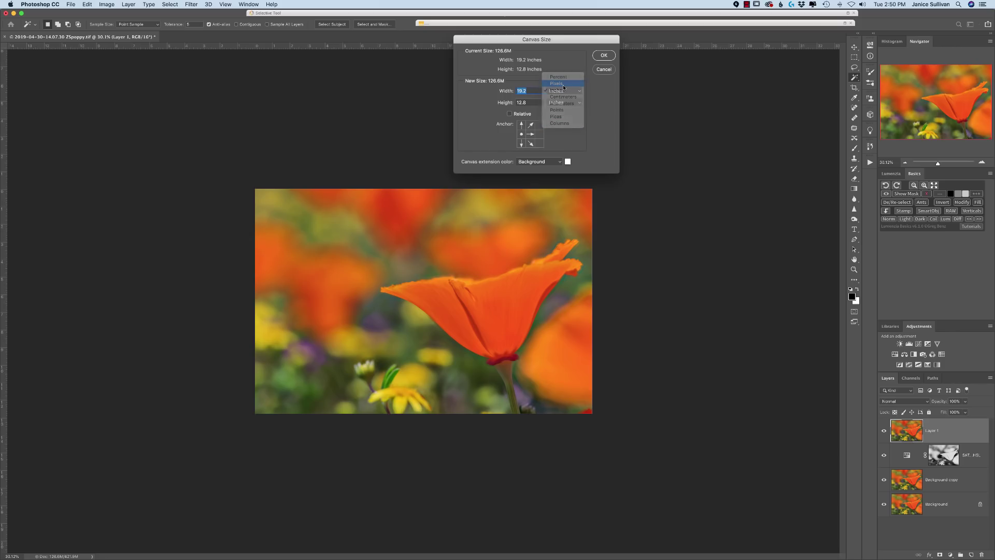
{"action": "left_click", "coordinate": [564, 84]}
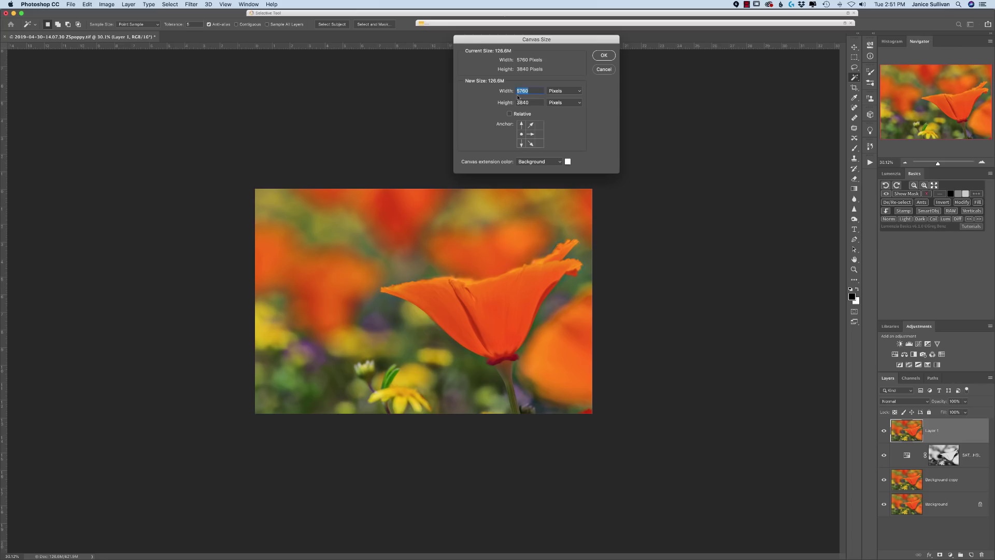
{"action": "left_click", "coordinate": [510, 114]}
{"action": "left_click", "coordinate": [510, 114]}
{"action": "type", "text": "00"}
{"action": "left_click", "coordinate": [603, 56]}
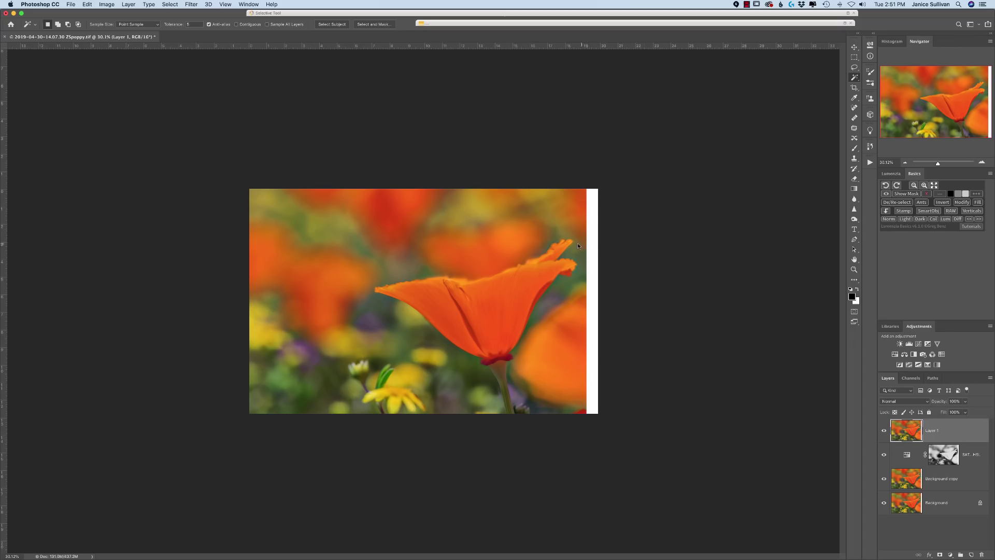
Reset colours to black and white and Magic Wand-select the right-edge white strip.
{"action": "left_click", "coordinate": [857, 290]}
{"action": "left_click", "coordinate": [858, 290]}
{"action": "left_click", "coordinate": [593, 222]}
Fill the selected right strip with Content-Aware contents, then deselect it with Ctrl+D.
{"action": "left_click", "coordinate": [87, 5]}
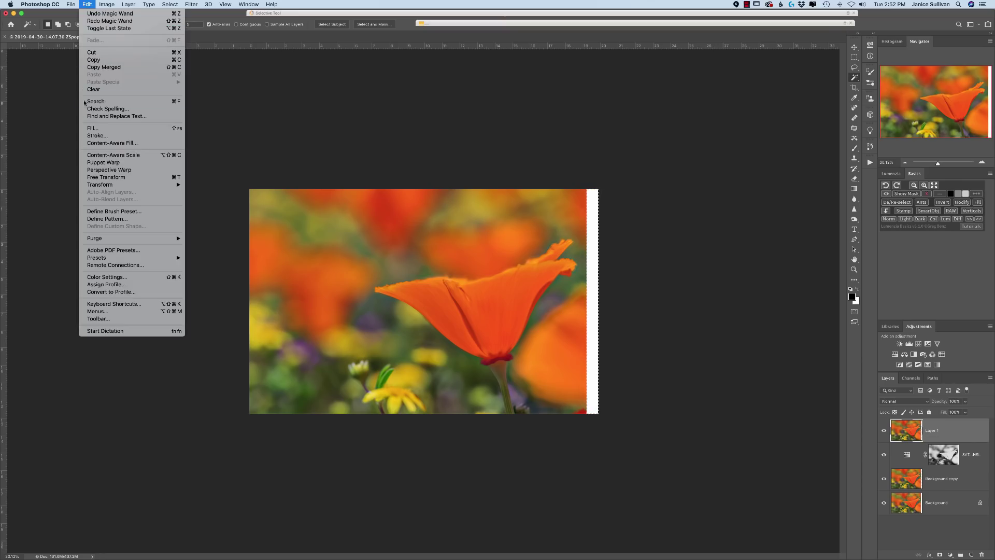
{"action": "left_click", "coordinate": [88, 130]}
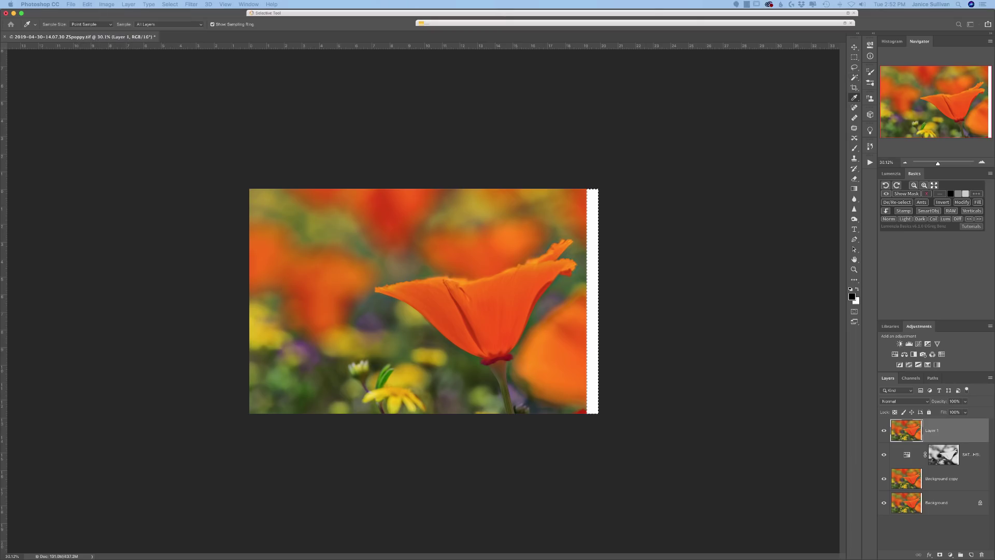
{"action": "left_click_drag", "start_coordinate": [845, 104], "coordinate": [744, 103]}
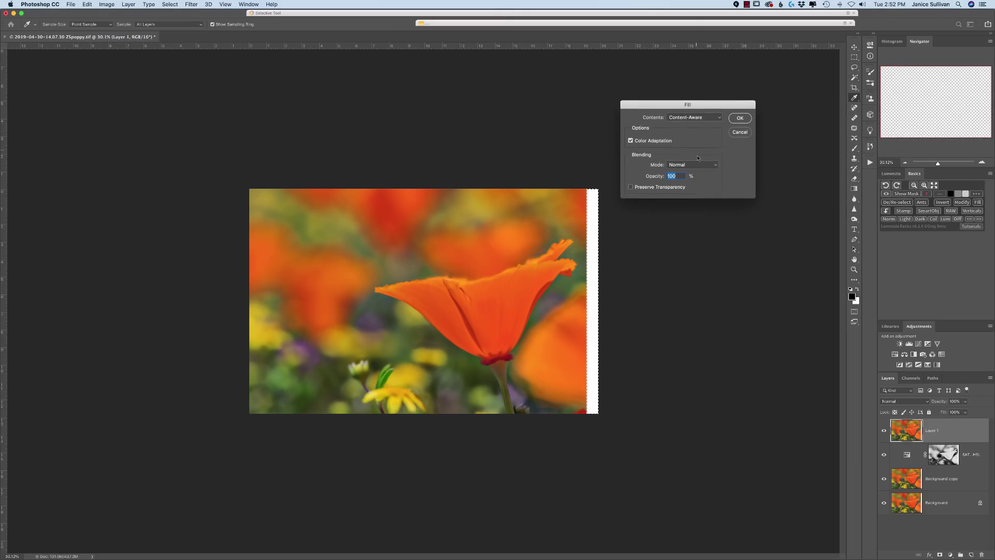
{"action": "left_click", "coordinate": [742, 118]}
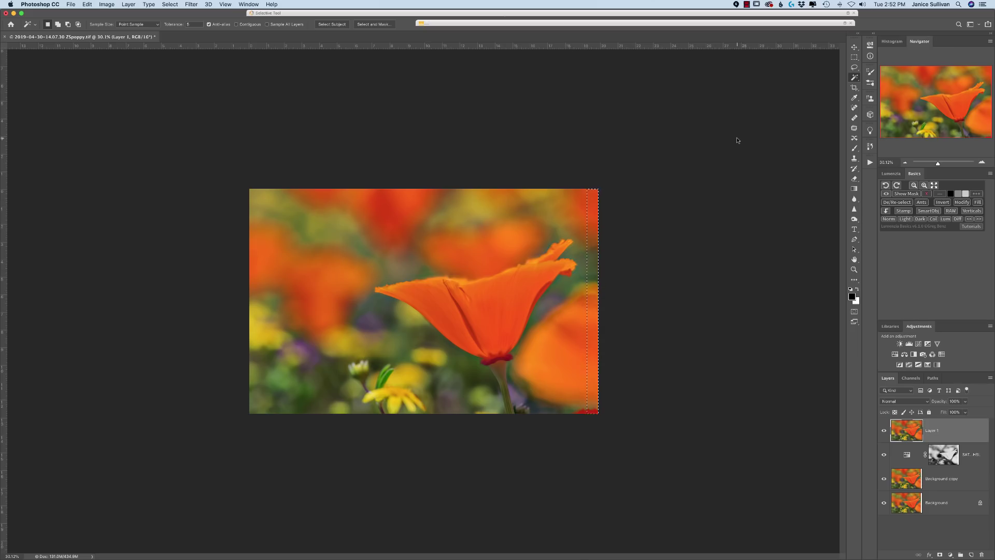
{"action": "key", "text": "ctrl+d"}
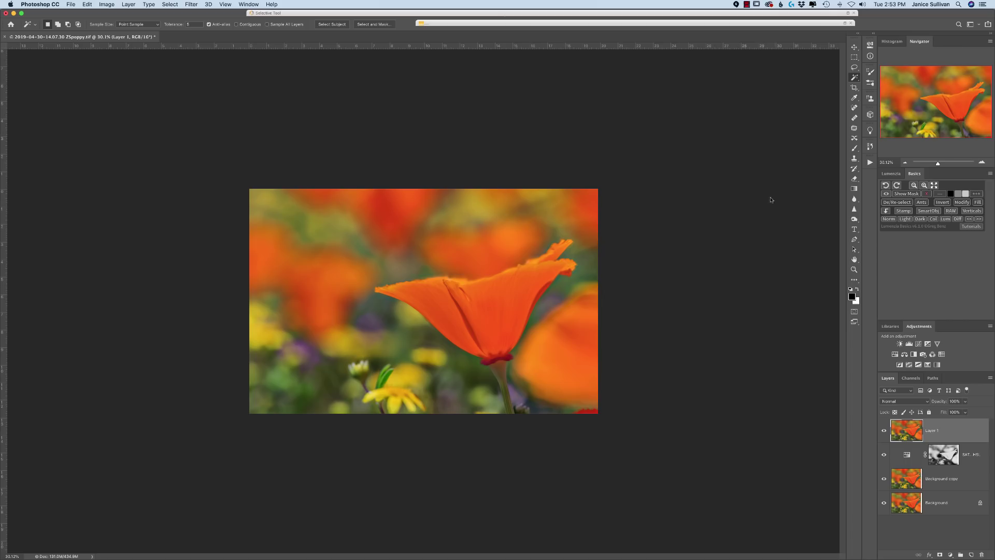
{"action": "left_click_drag", "start_coordinate": [940, 164], "coordinate": [949, 161]}
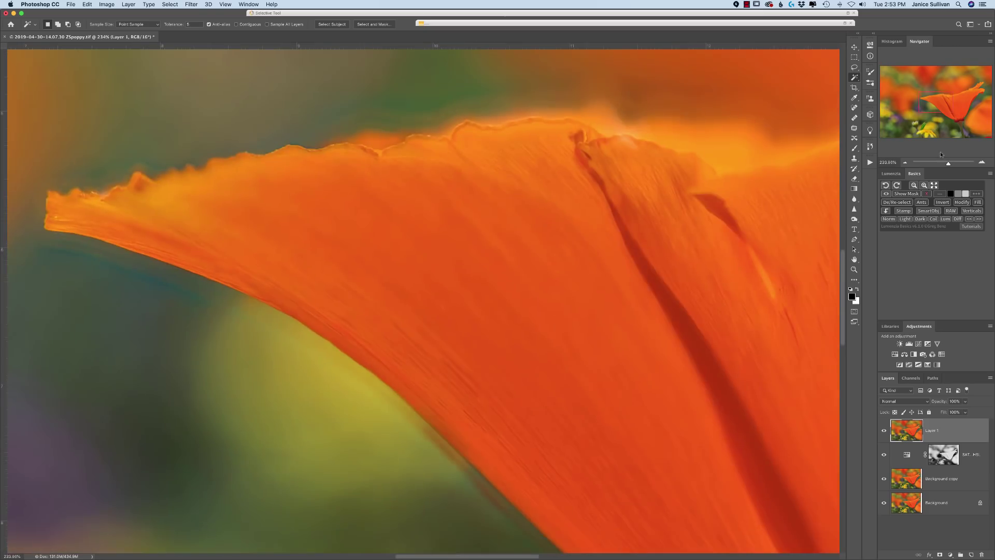
{"action": "left_click_drag", "start_coordinate": [945, 104], "coordinate": [978, 76]}
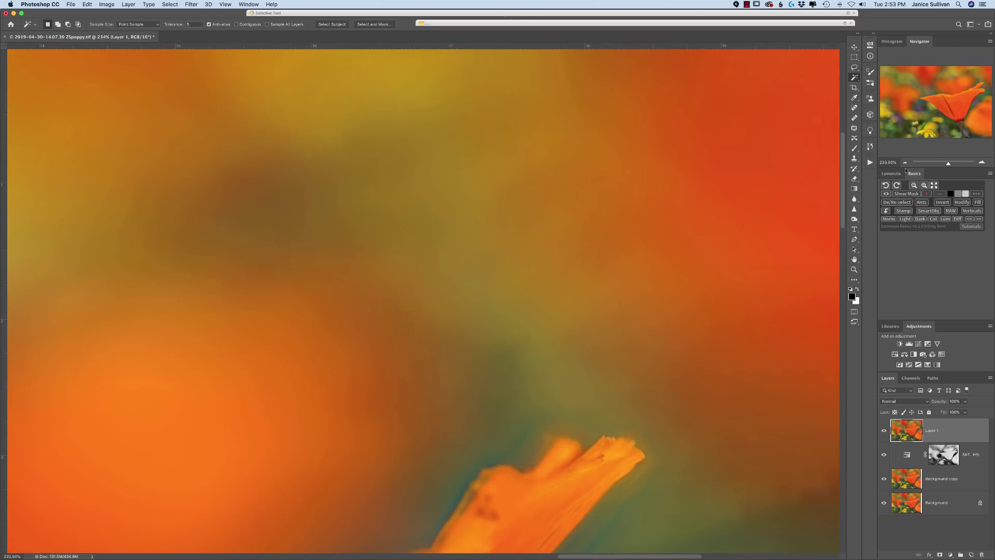
{"action": "left_click_drag", "start_coordinate": [697, 558], "coordinate": [733, 557]}
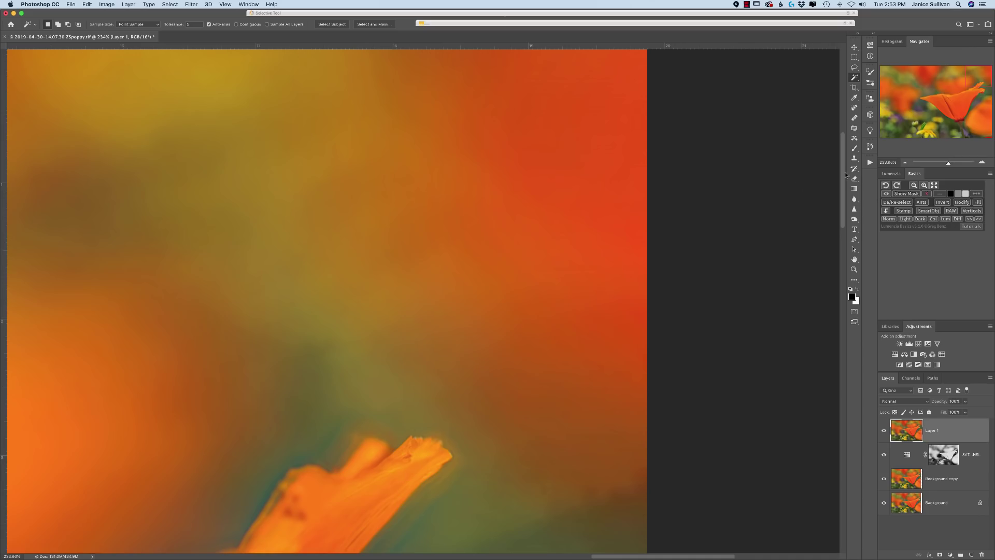
{"action": "mouse_move", "coordinate": [842, 176]}
{"action": "left_mouse_down"}
{"action": "mouse_move", "coordinate": [847, 193]}
{"action": "mouse_move", "coordinate": [681, 255]}
{"action": "left_mouse_up"}
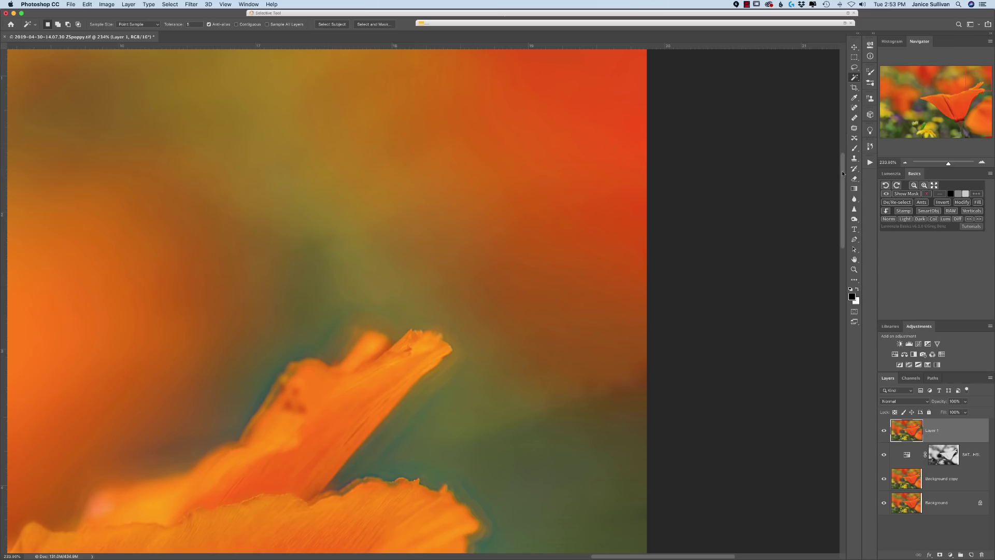
{"action": "left_click_drag", "start_coordinate": [841, 174], "coordinate": [828, 219]}
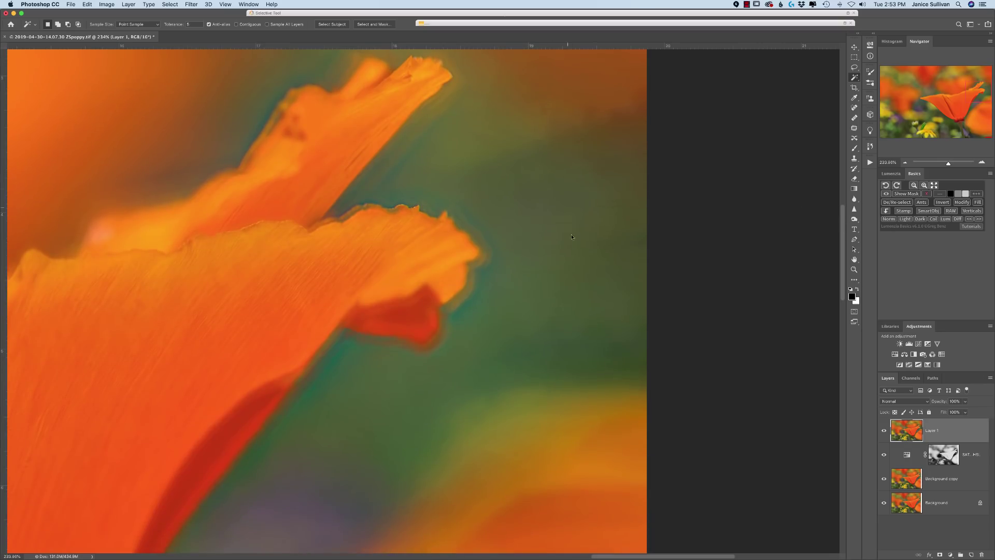
{"action": "left_click", "coordinate": [885, 431]}
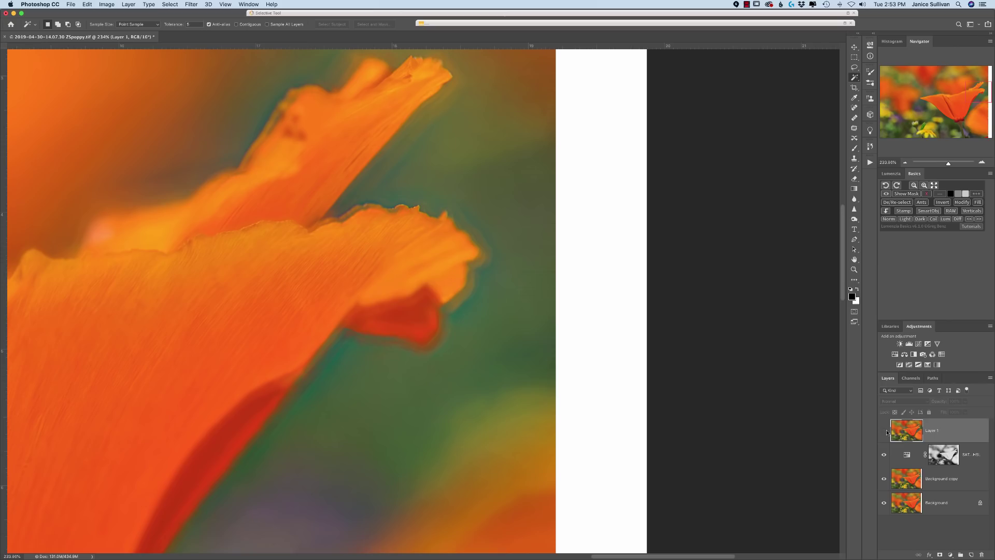
{"action": "left_click", "coordinate": [885, 430]}
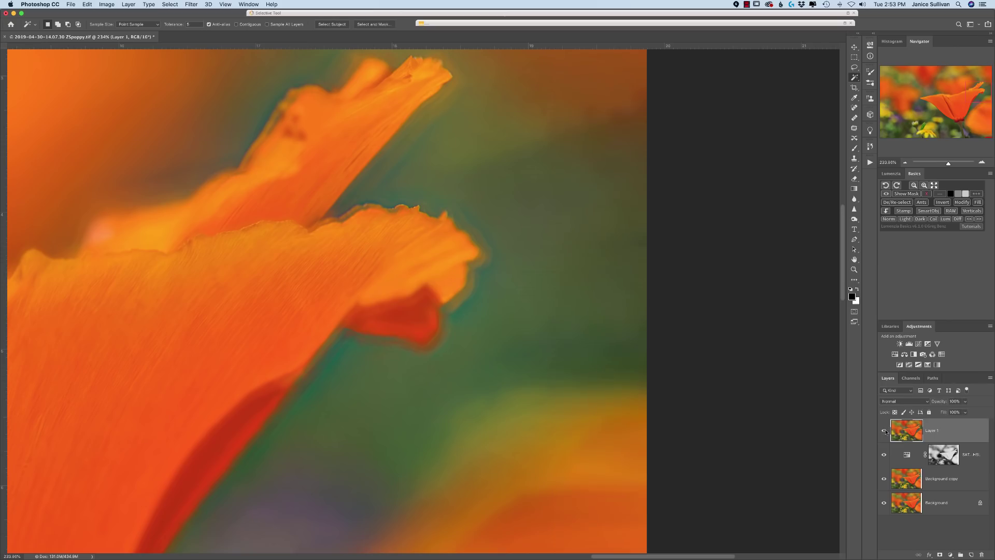
{"action": "left_click", "coordinate": [885, 430]}
{"action": "left_click", "coordinate": [885, 431]}
{"action": "scroll", "coordinate": [852, 294], "scroll_direction": "down", "scroll_amount": 10}
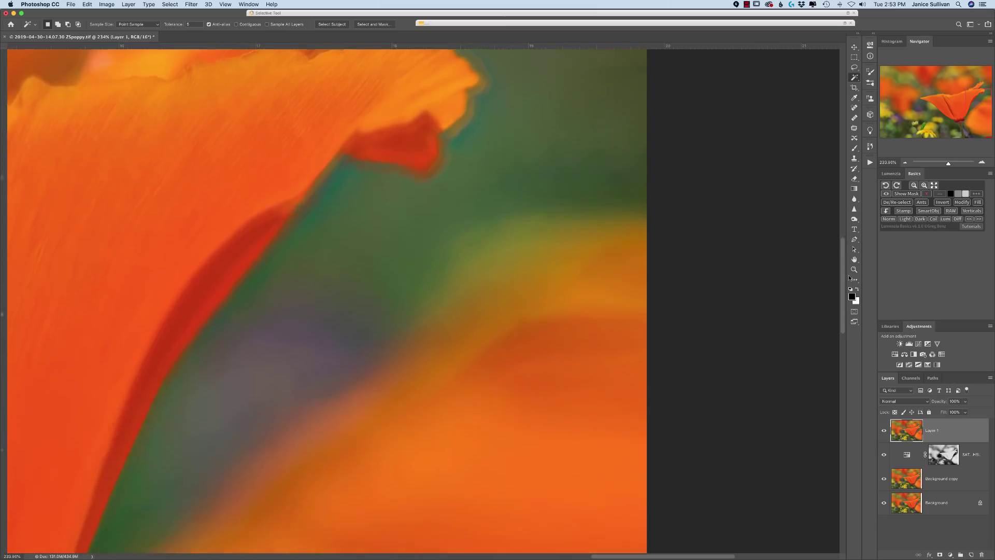
{"action": "scroll", "coordinate": [851, 293], "scroll_direction": "down", "scroll_amount": 2}
{"action": "scroll", "coordinate": [851, 293], "scroll_direction": "down", "scroll_amount": 1}
{"action": "scroll", "coordinate": [851, 293], "scroll_direction": "down", "scroll_amount": 1}
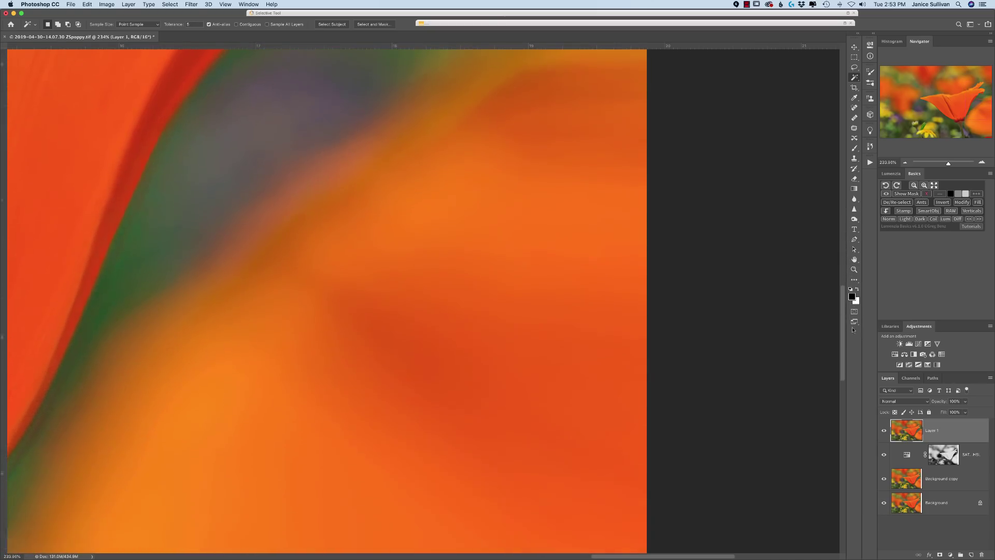
{"action": "scroll", "coordinate": [851, 293], "scroll_direction": "down", "scroll_amount": 1}
{"action": "left_click", "coordinate": [885, 430]}
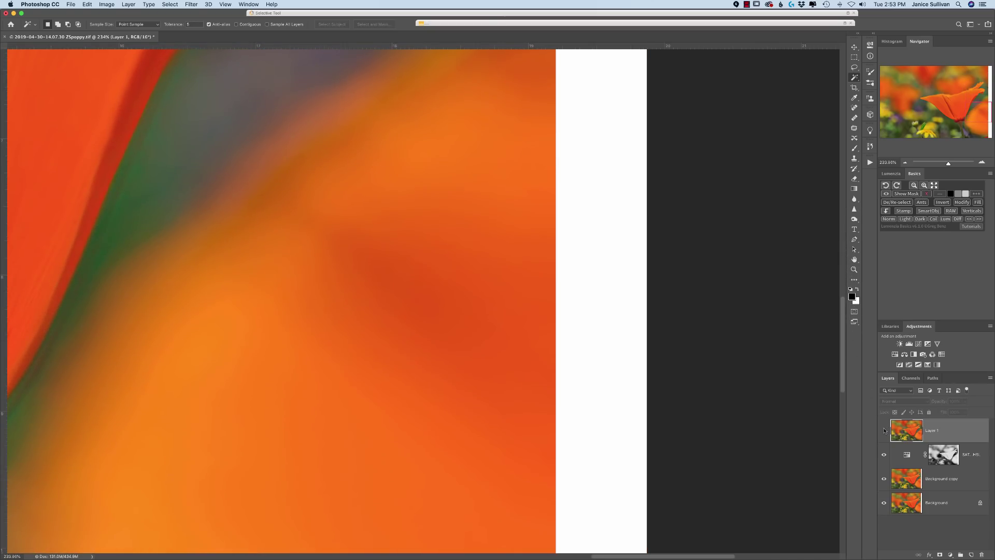
{"action": "left_click", "coordinate": [884, 431]}
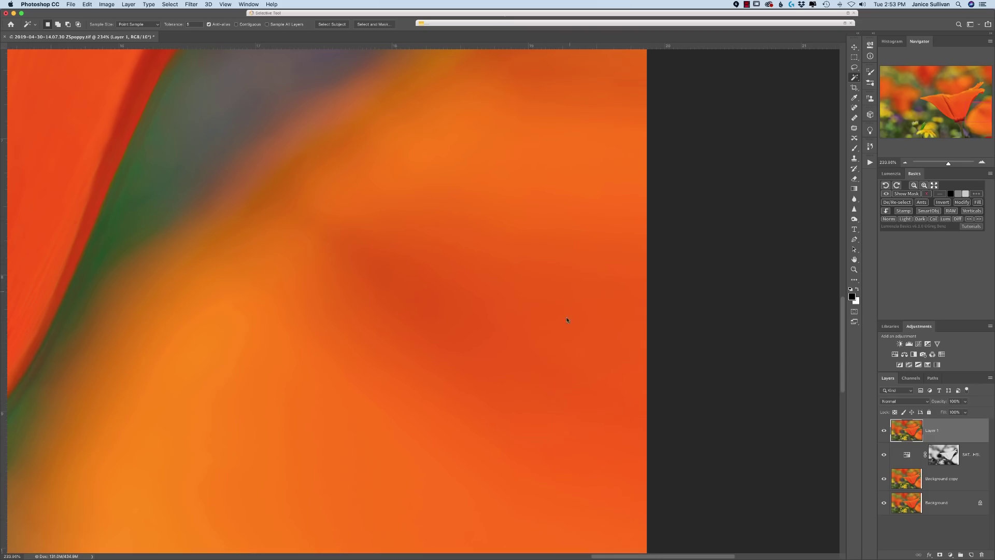
{"action": "scroll", "coordinate": [851, 293], "scroll_direction": "down", "scroll_amount": 2}
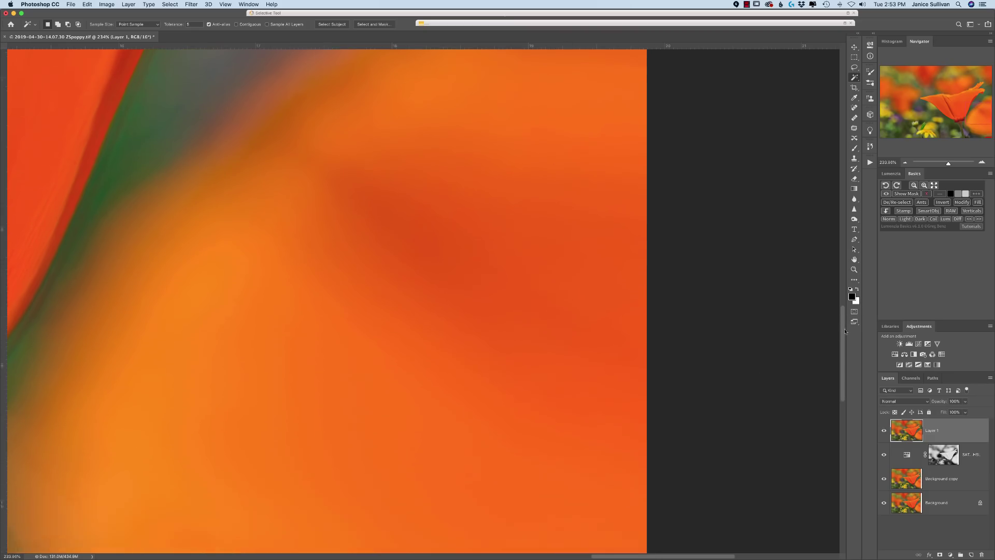
{"action": "scroll", "coordinate": [851, 321], "scroll_direction": "down", "scroll_amount": 3}
{"action": "scroll", "coordinate": [850, 347], "scroll_direction": "down", "scroll_amount": 3}
{"action": "scroll", "coordinate": [850, 347], "scroll_direction": "down", "scroll_amount": 3}
{"action": "scroll", "coordinate": [851, 348], "scroll_direction": "down", "scroll_amount": 3}
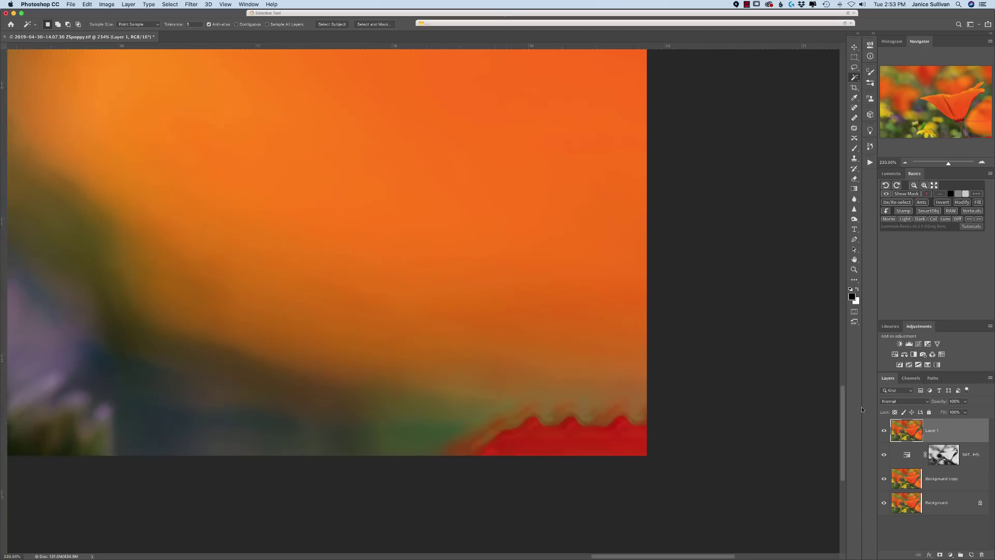
{"action": "scroll", "coordinate": [850, 348], "scroll_direction": "down", "scroll_amount": 2}
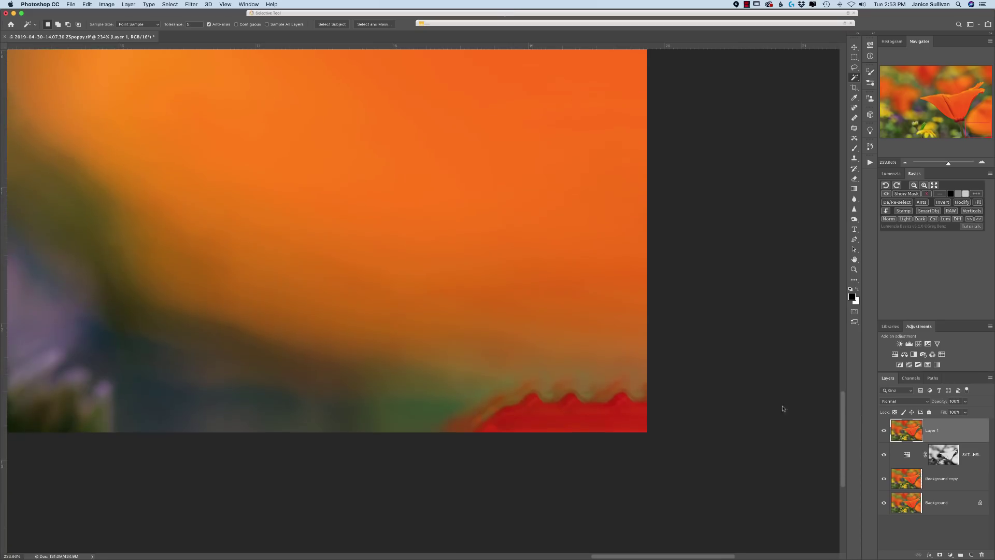
{"action": "left_click", "coordinate": [885, 430]}
{"action": "left_click", "coordinate": [885, 430]}
{"action": "left_click_drag", "start_coordinate": [949, 163], "coordinate": [939, 164]}
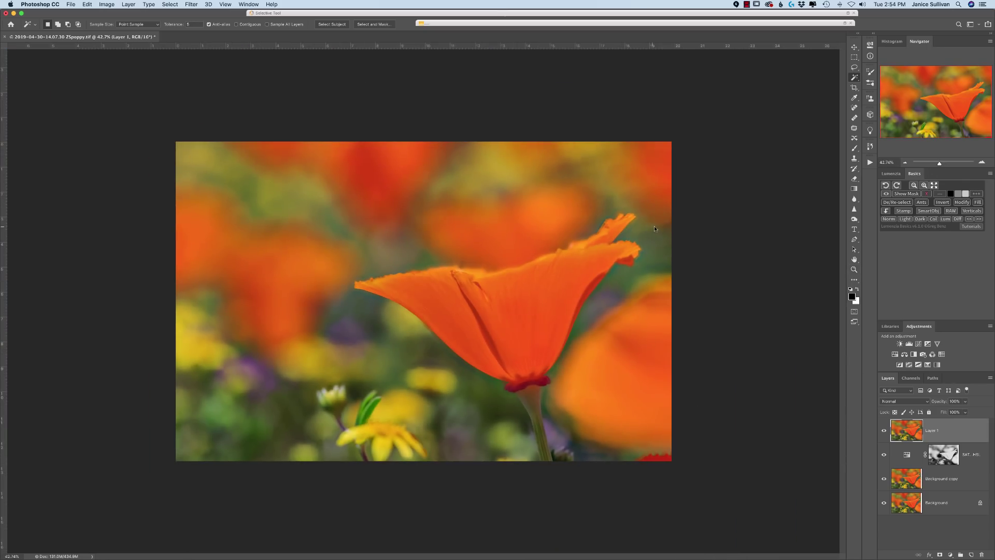
{"action": "scroll", "coordinate": [709, 248], "scroll_direction": "down", "scroll_amount": 2}
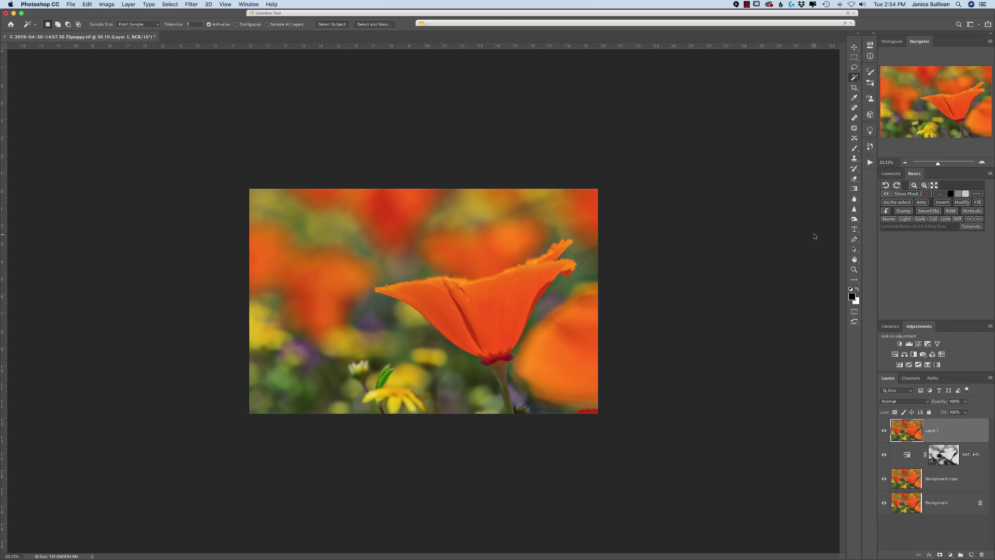
{"action": "left_click", "coordinate": [923, 185]}
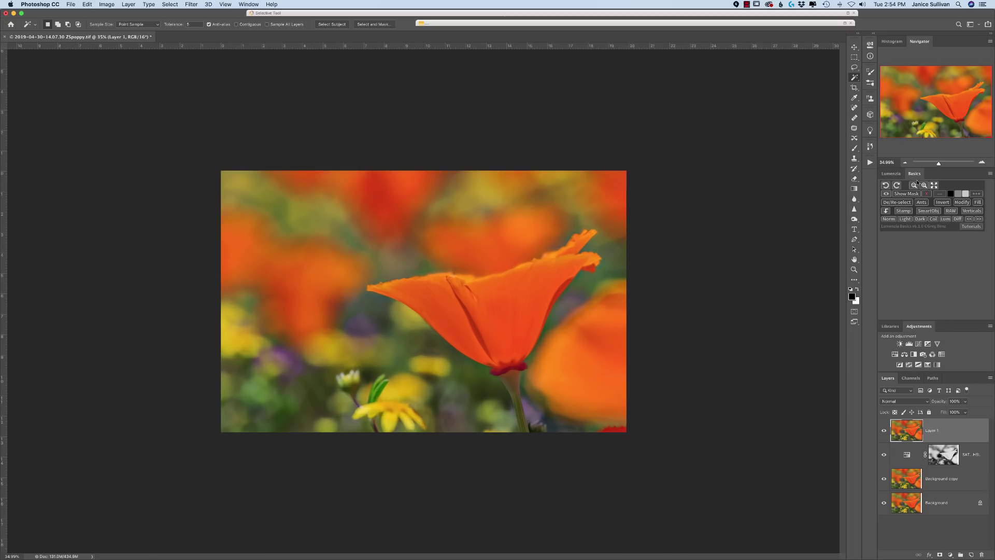